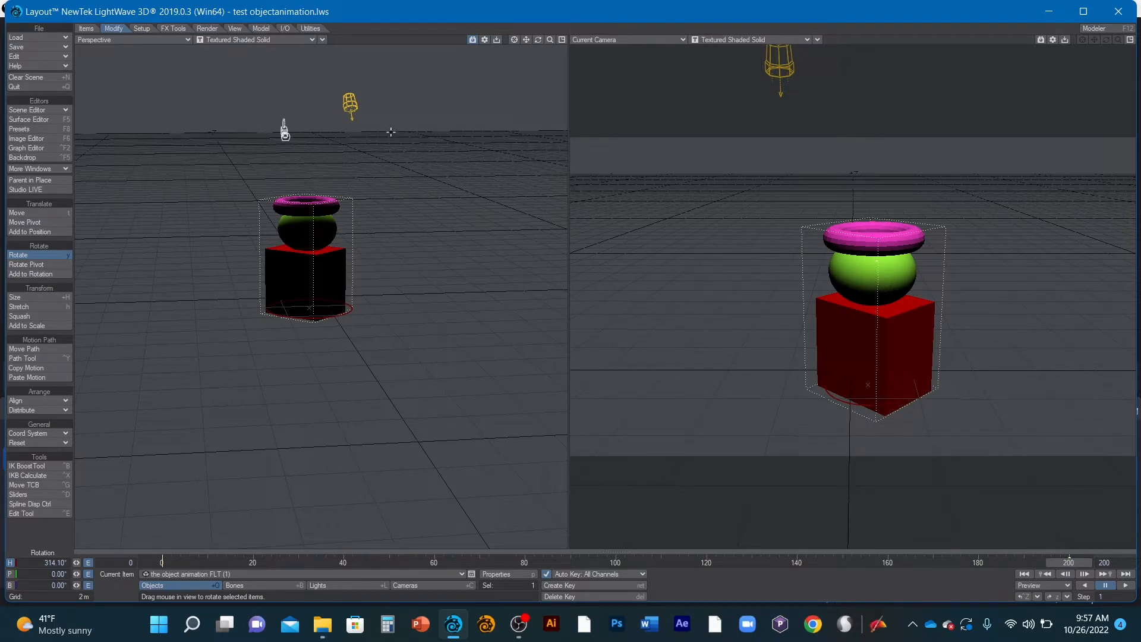
- Preview the camera viewport in VPR render mode and return it to Textured Shaded Solid
left_click(763, 40)
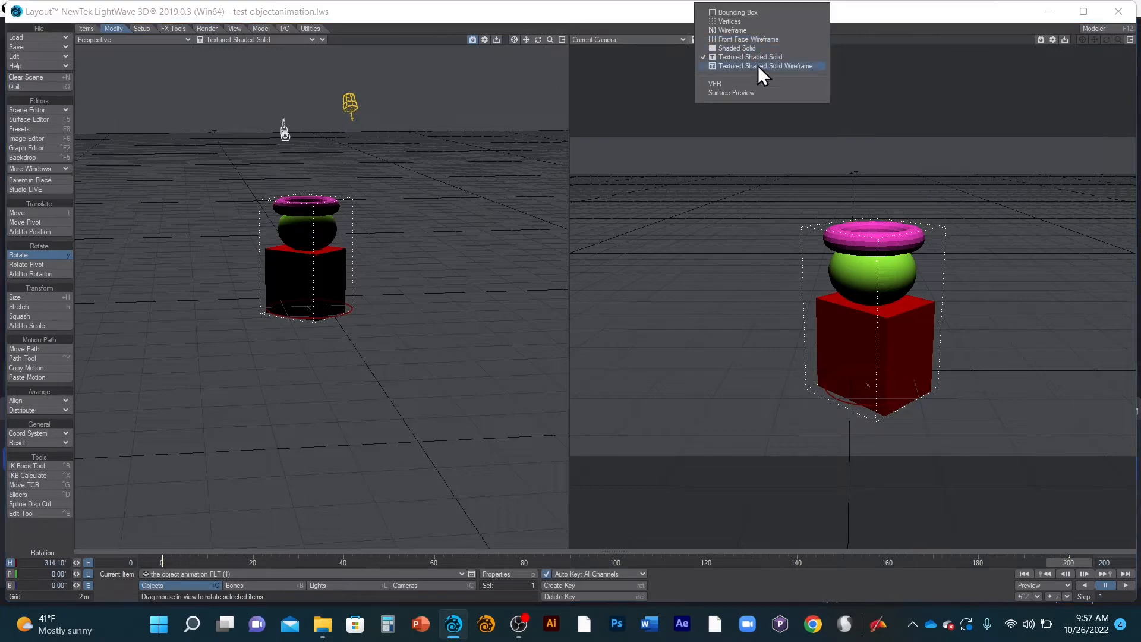
left_click(754, 83)
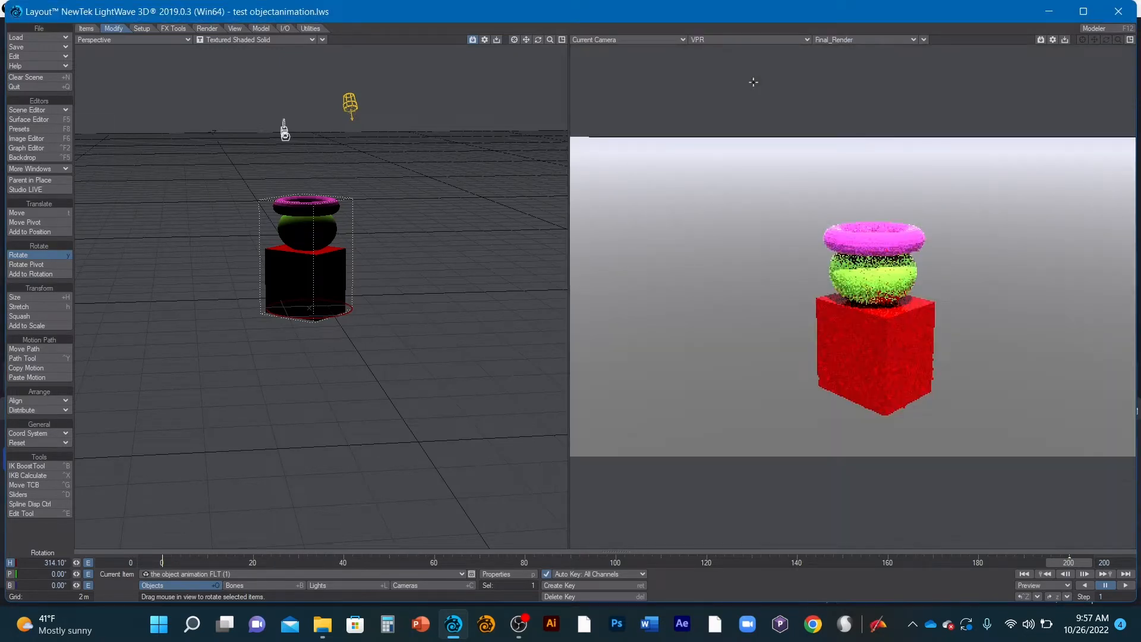
left_click(746, 38)
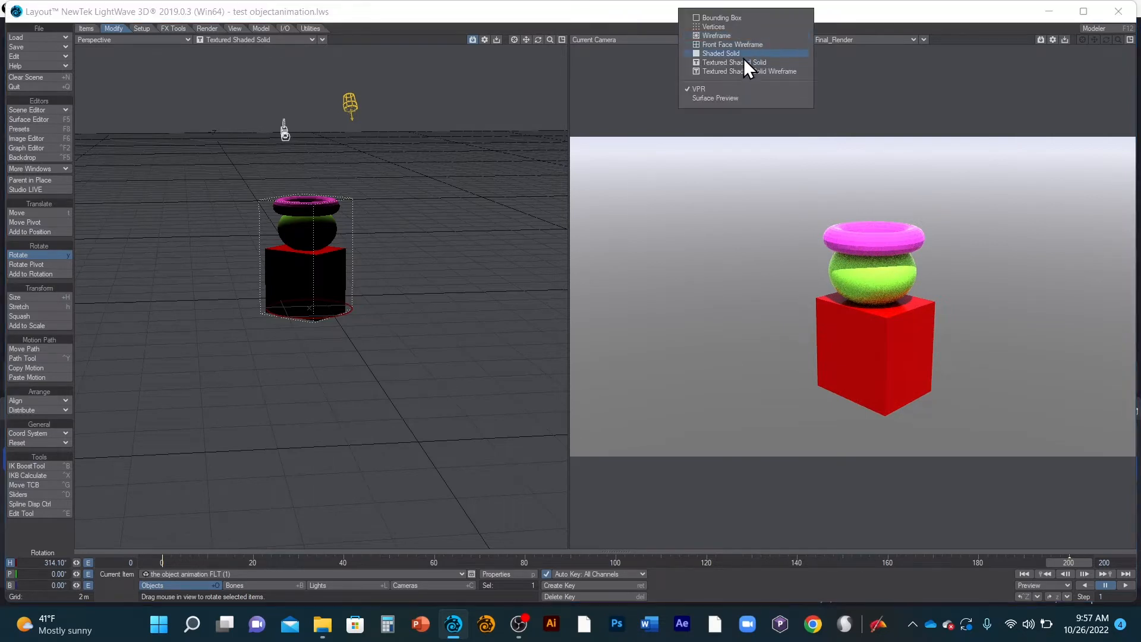
left_click(742, 63)
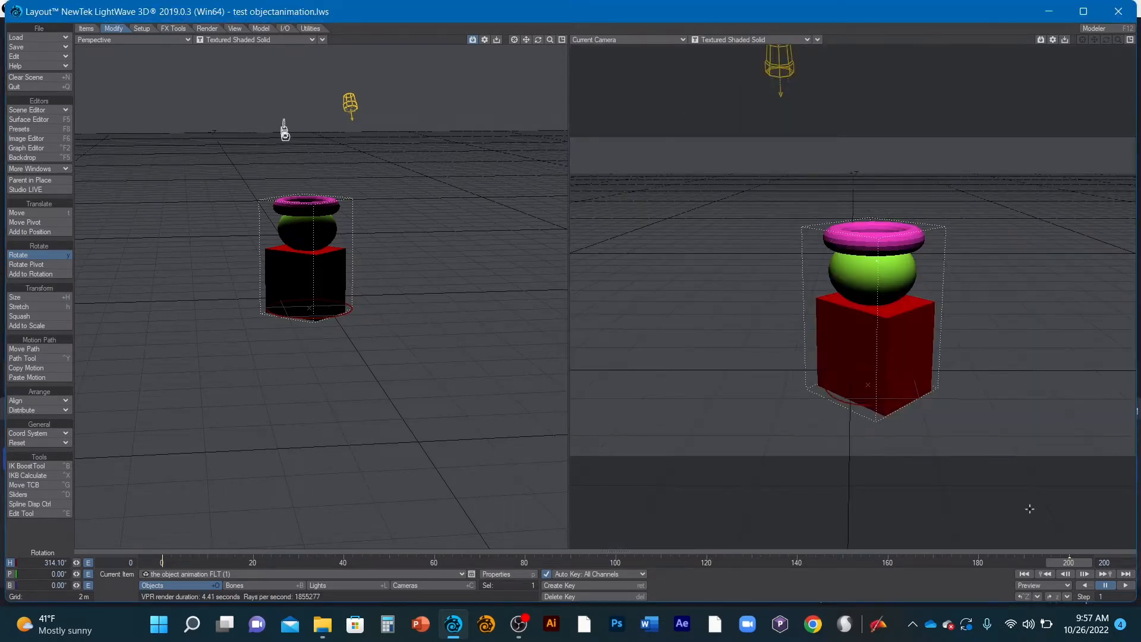
- Compare the stacked object's orientation between the first frame and frame 200 of the animation
left_click(1021, 574)
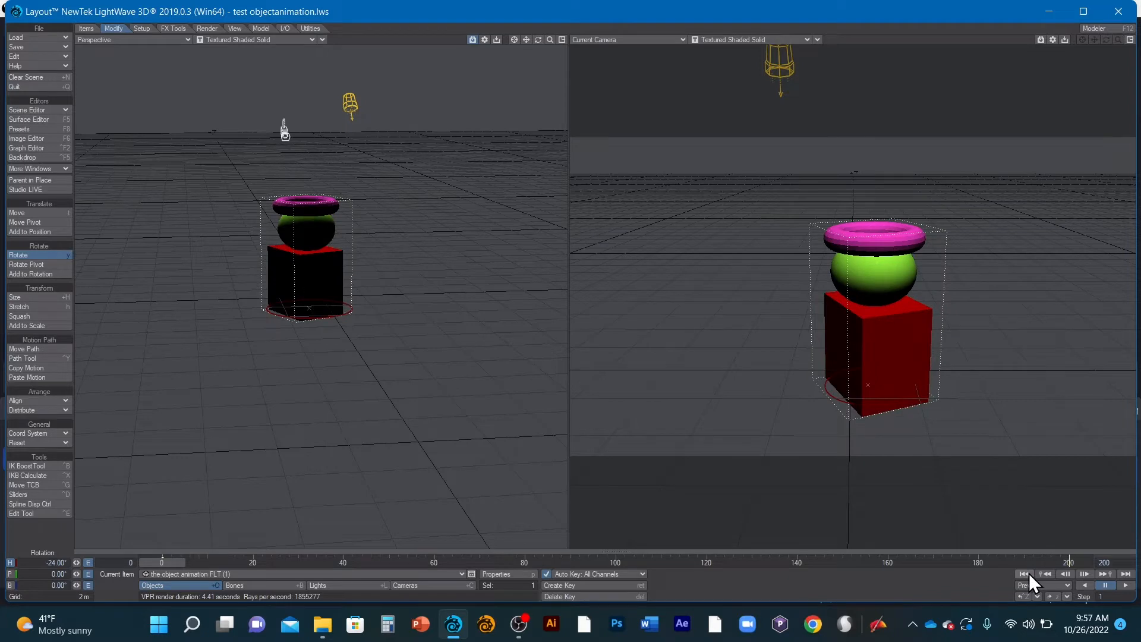
left_click(1125, 585)
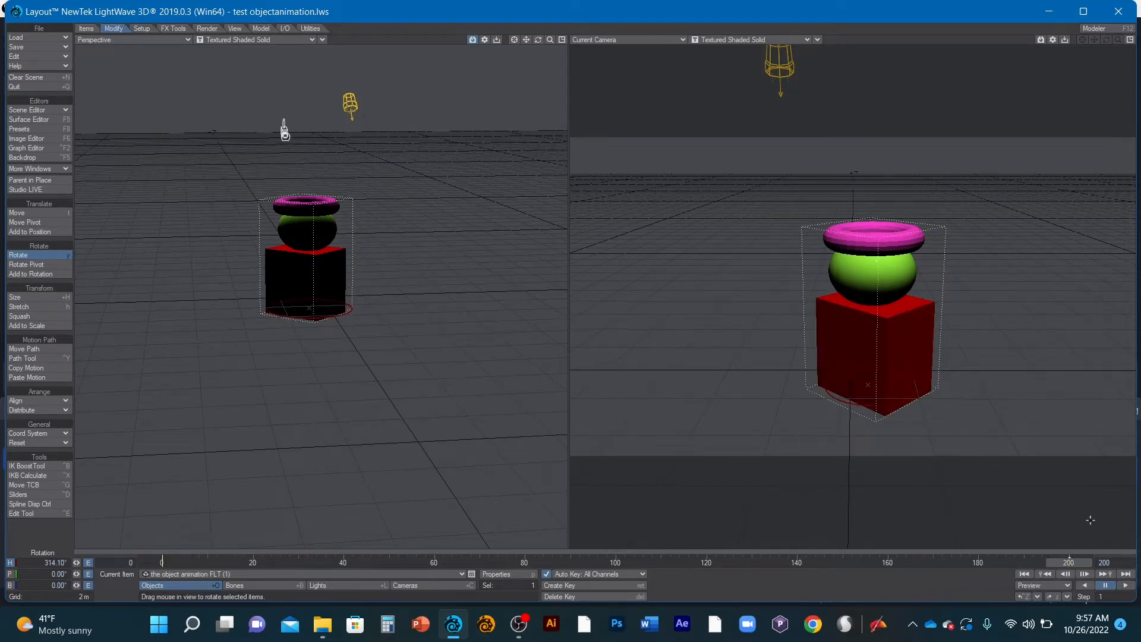
left_click(1029, 575)
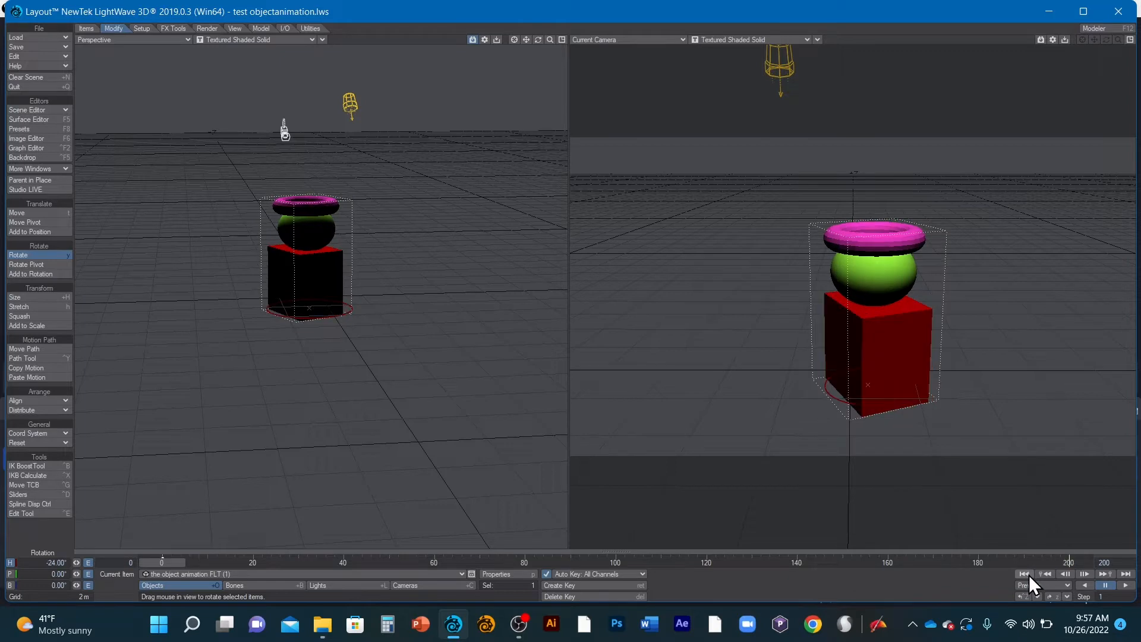
left_click(1126, 575)
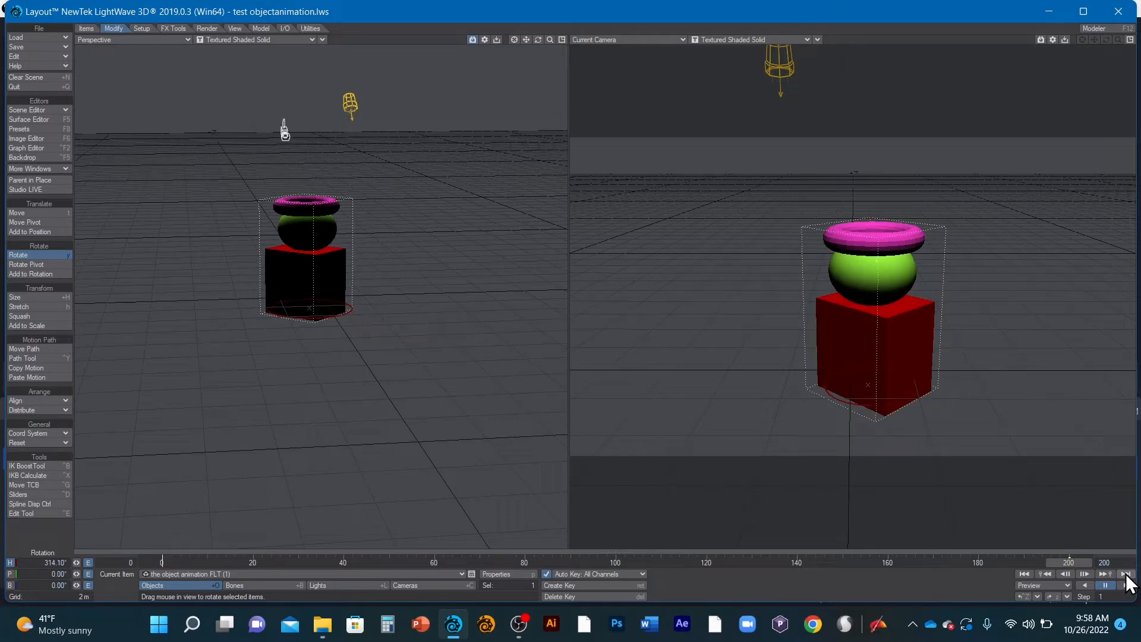
left_click(1022, 573)
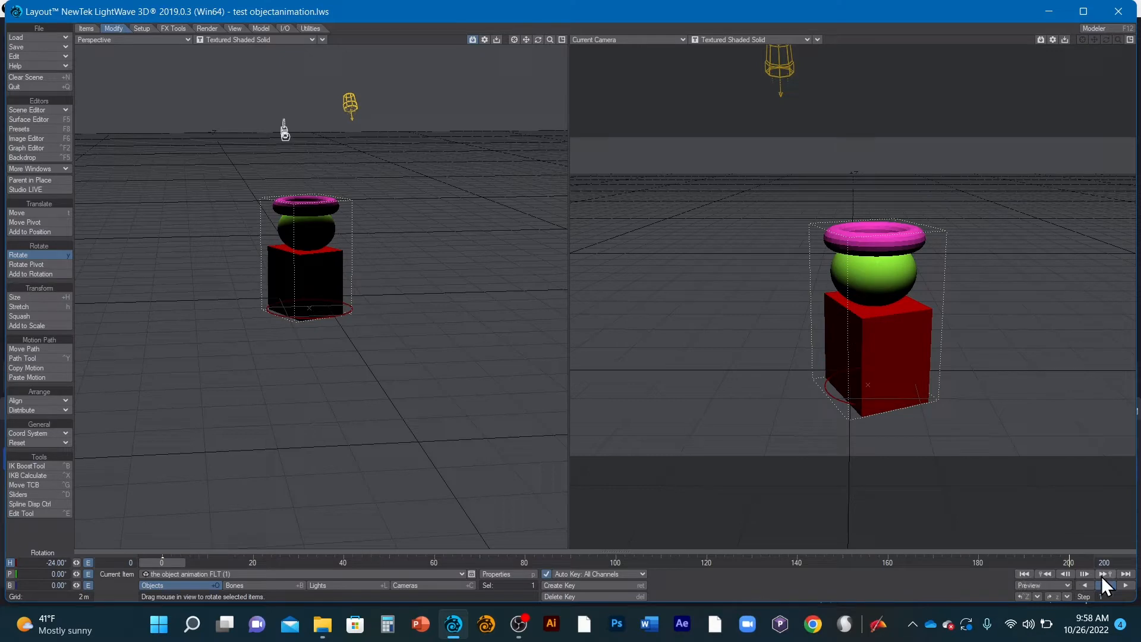
left_click(1125, 574)
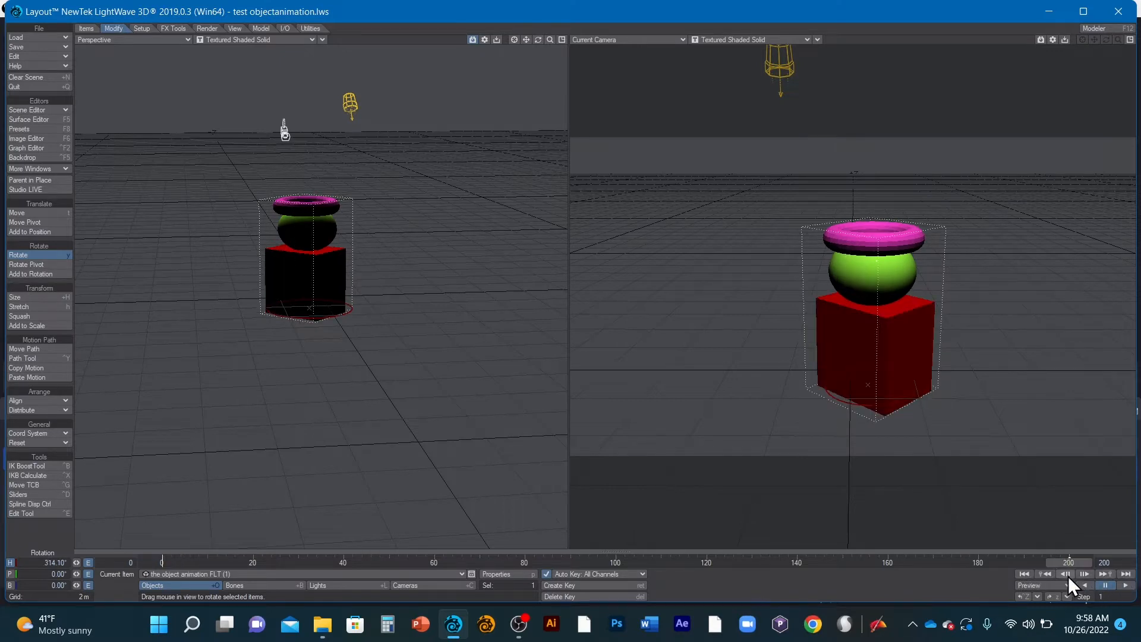
left_click(1024, 575)
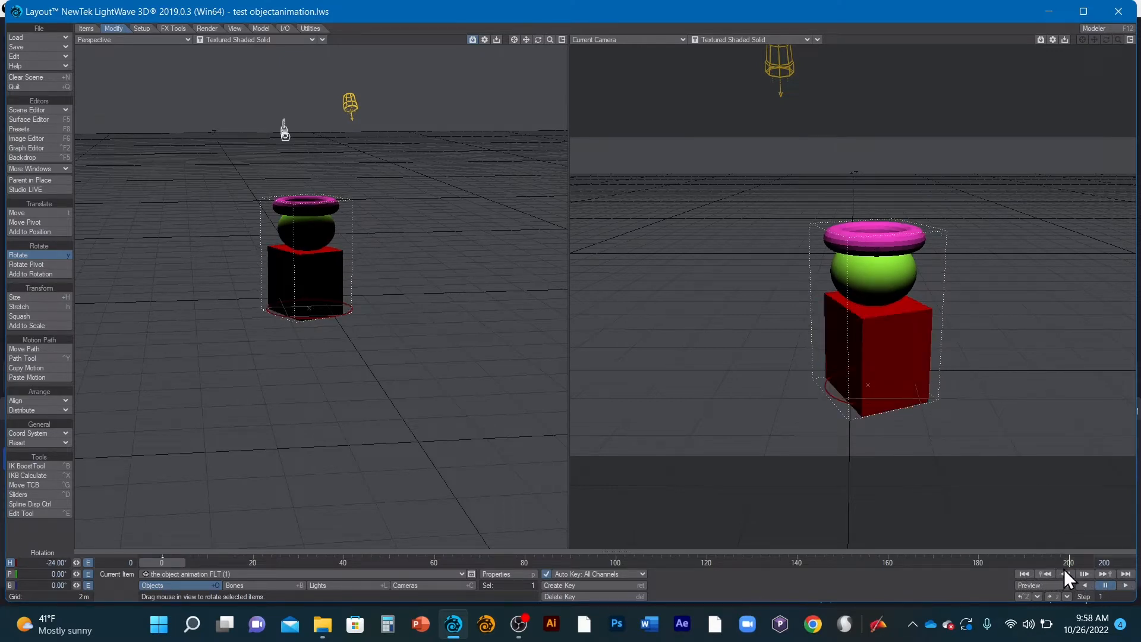
left_click(1126, 574)
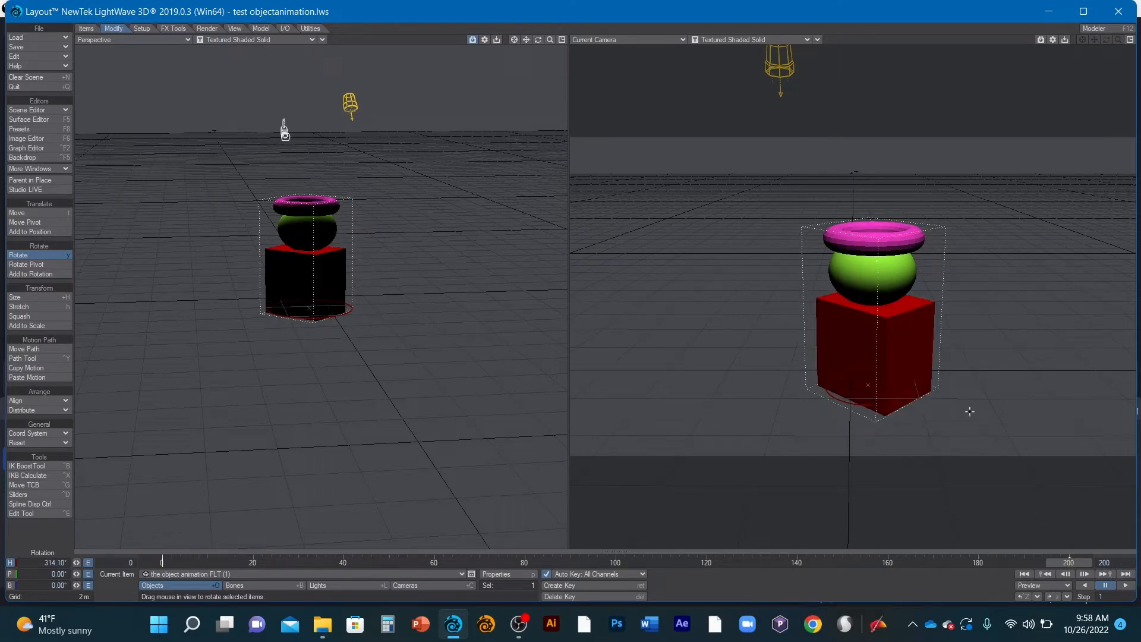
left_click(1024, 574)
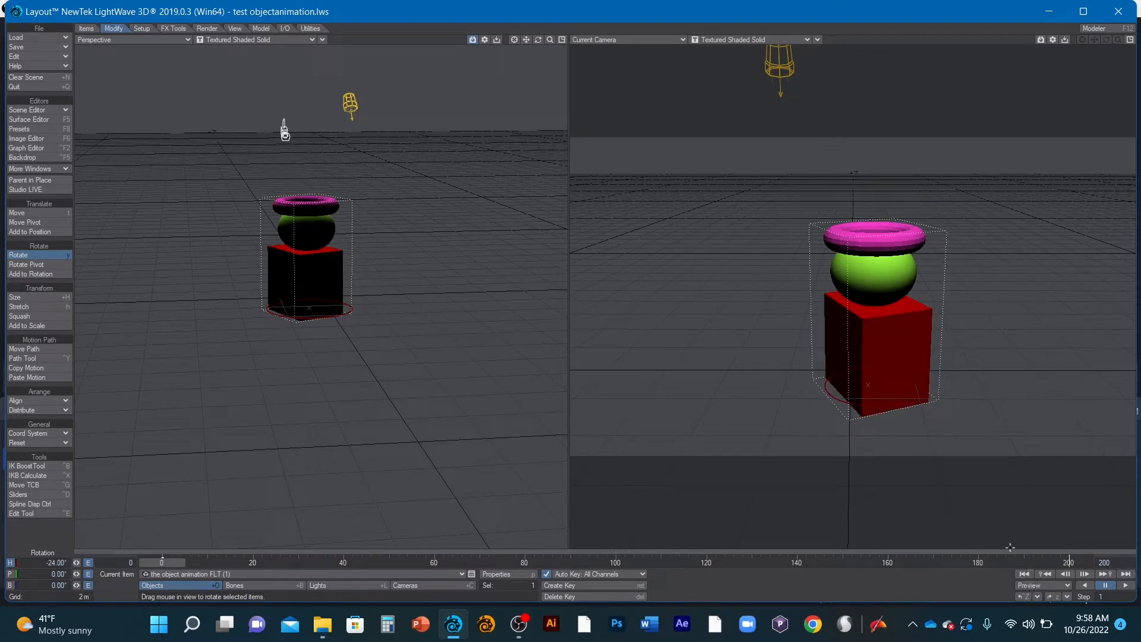
left_click(1126, 574)
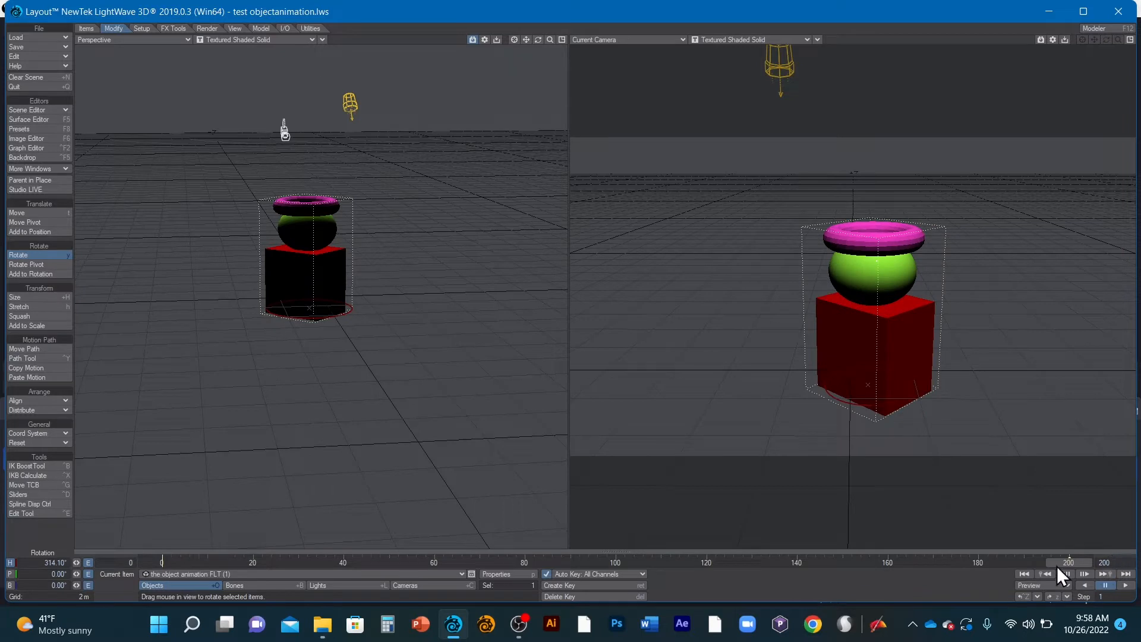
left_click(1024, 574)
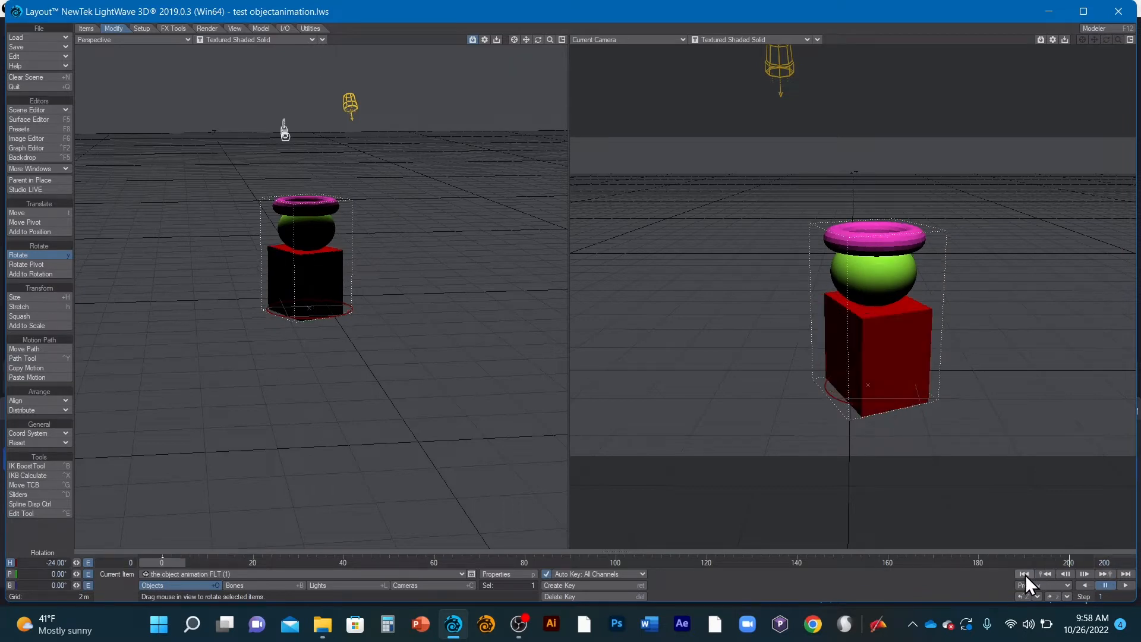
left_click(1125, 574)
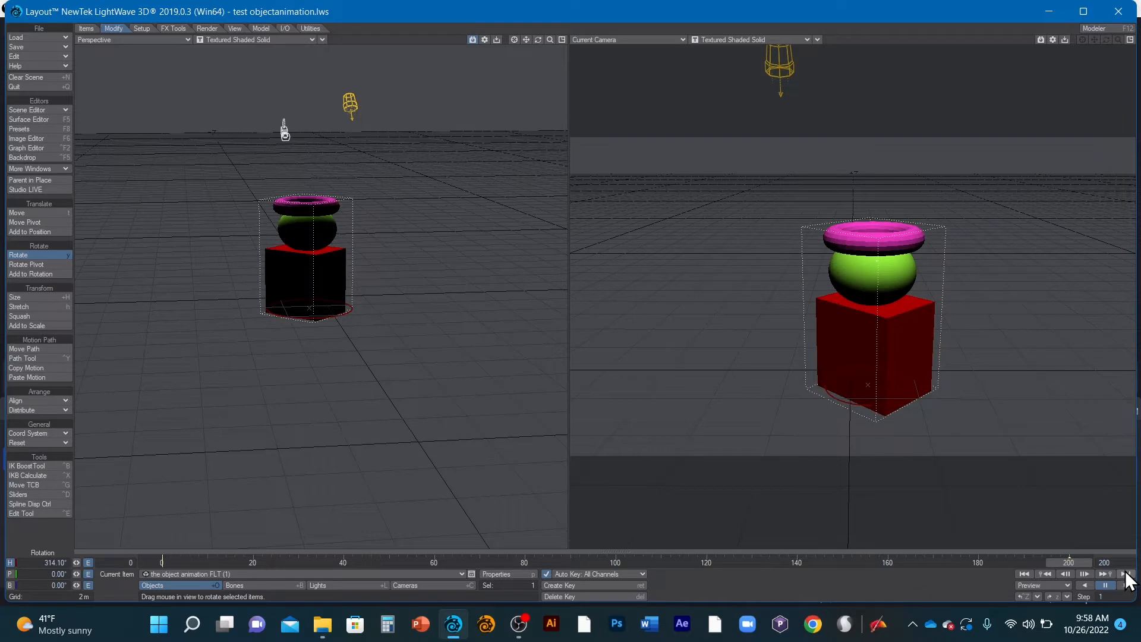
- Rotate the stacked object's heading to about 330.8° at frame 200 and compare the pose with frame 0
left_click_drag(850, 401, 896, 401)
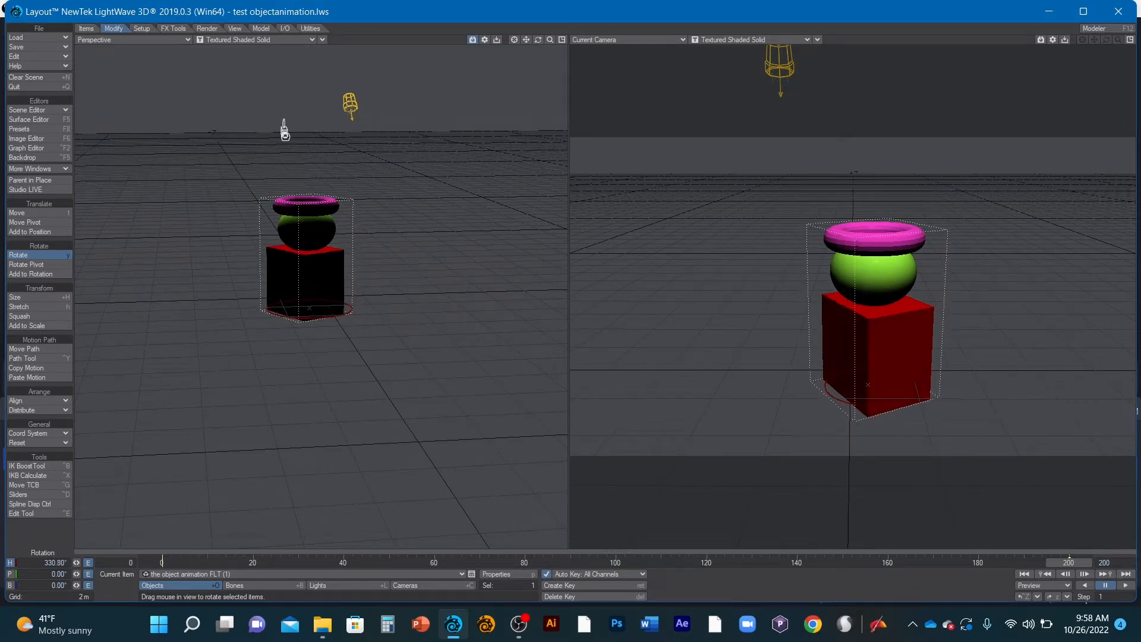
left_click(1023, 574)
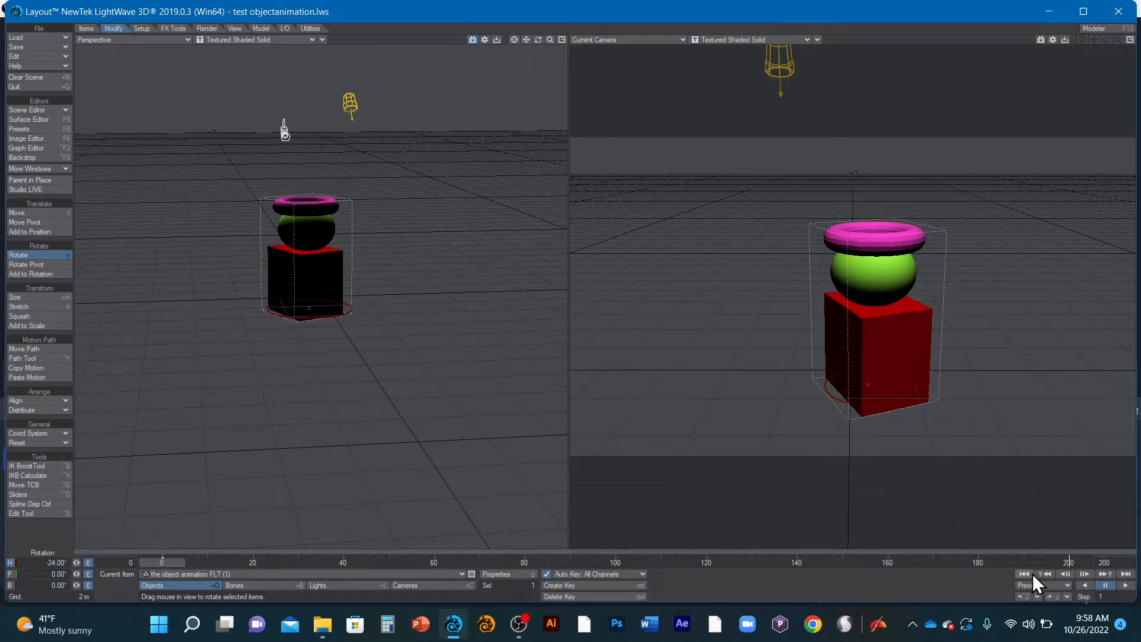
left_click(1126, 574)
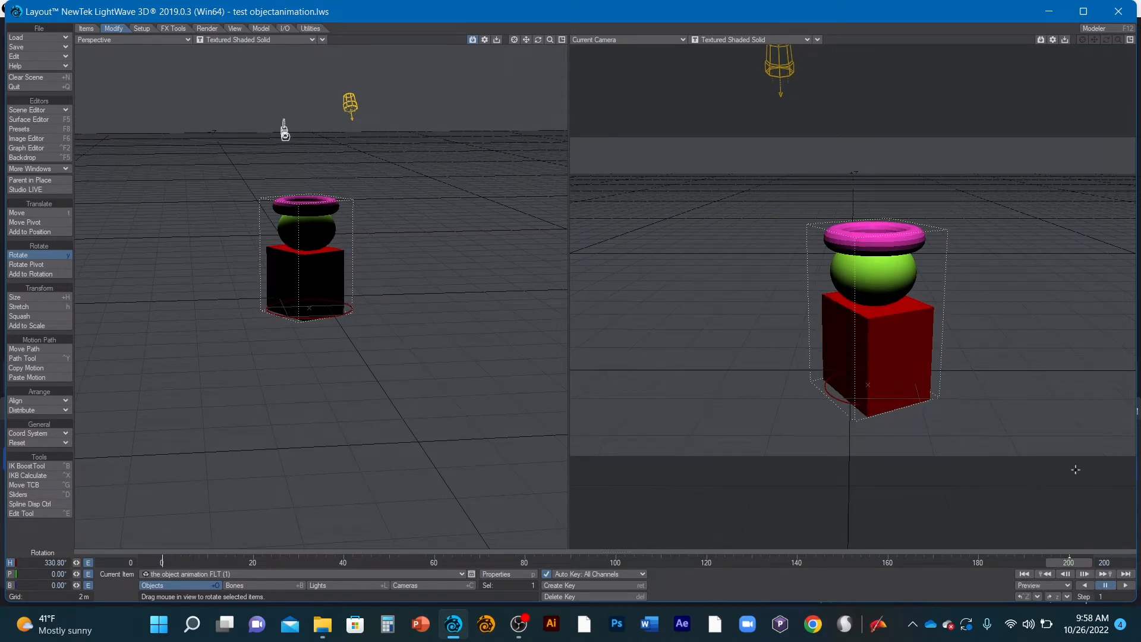
left_click(1028, 574)
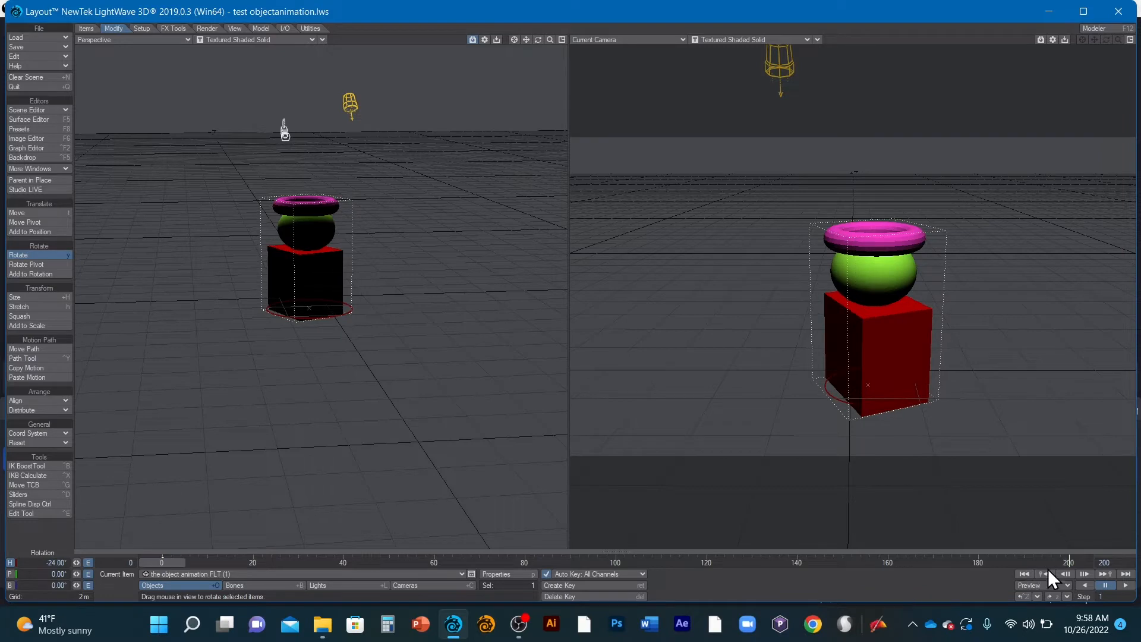
left_click(1126, 574)
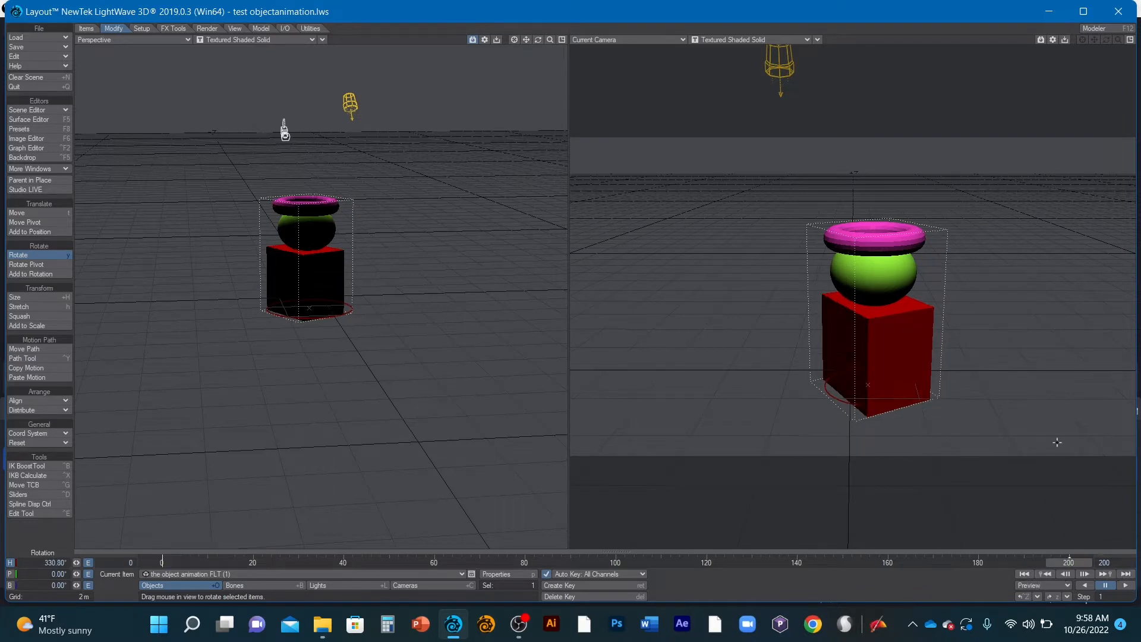
- Fine-tune the stacked object's heading to about 333.4° at frame 200 and check it against frame 0
left_click_drag(76, 562, 84, 563)
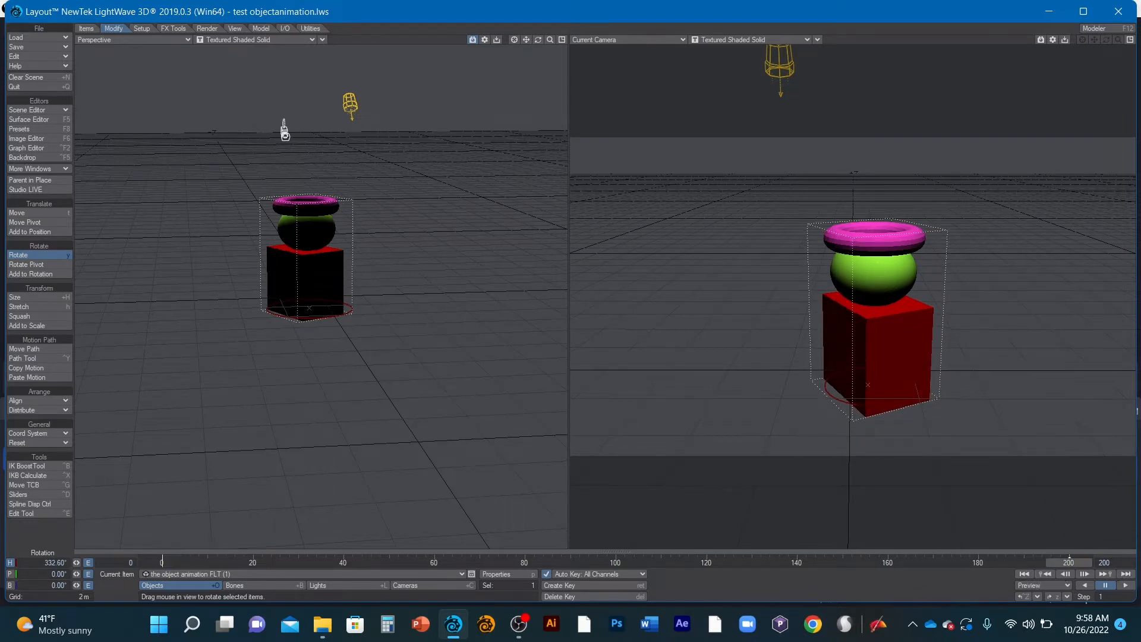
left_click_drag(1027, 408, 1032, 408)
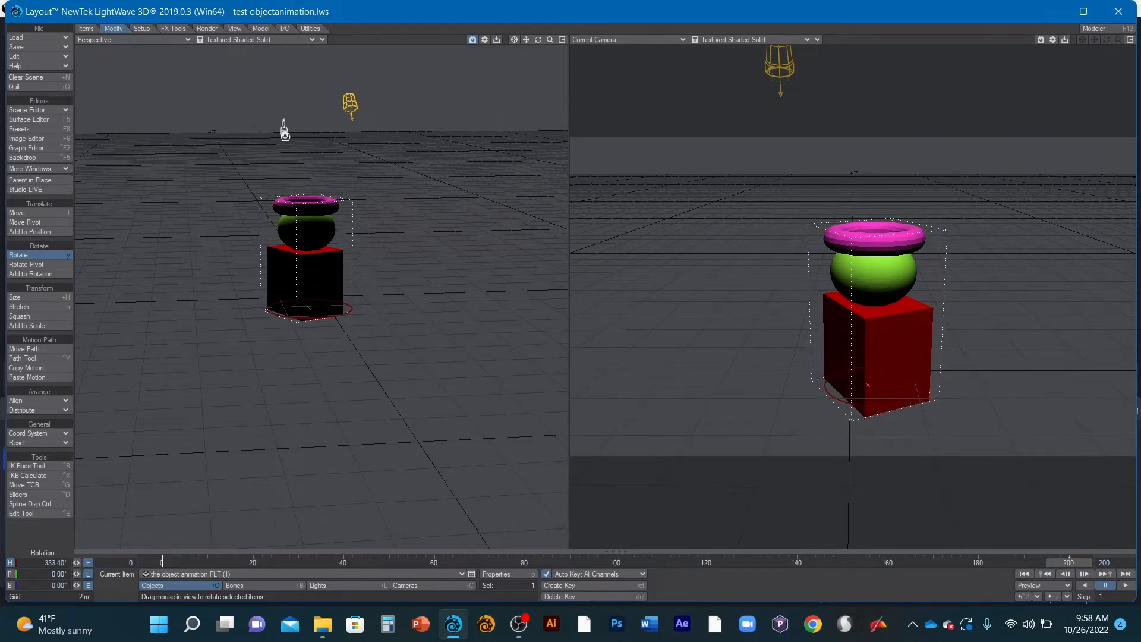
left_click(1023, 576)
left_click(1126, 574)
left_click(1023, 574)
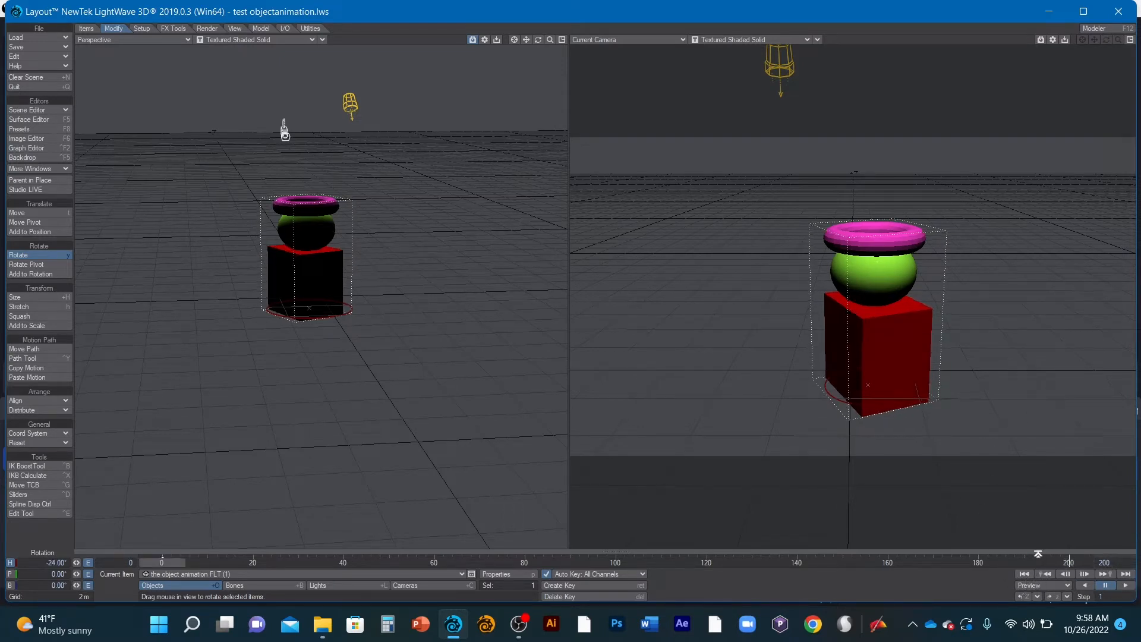
left_click(1125, 574)
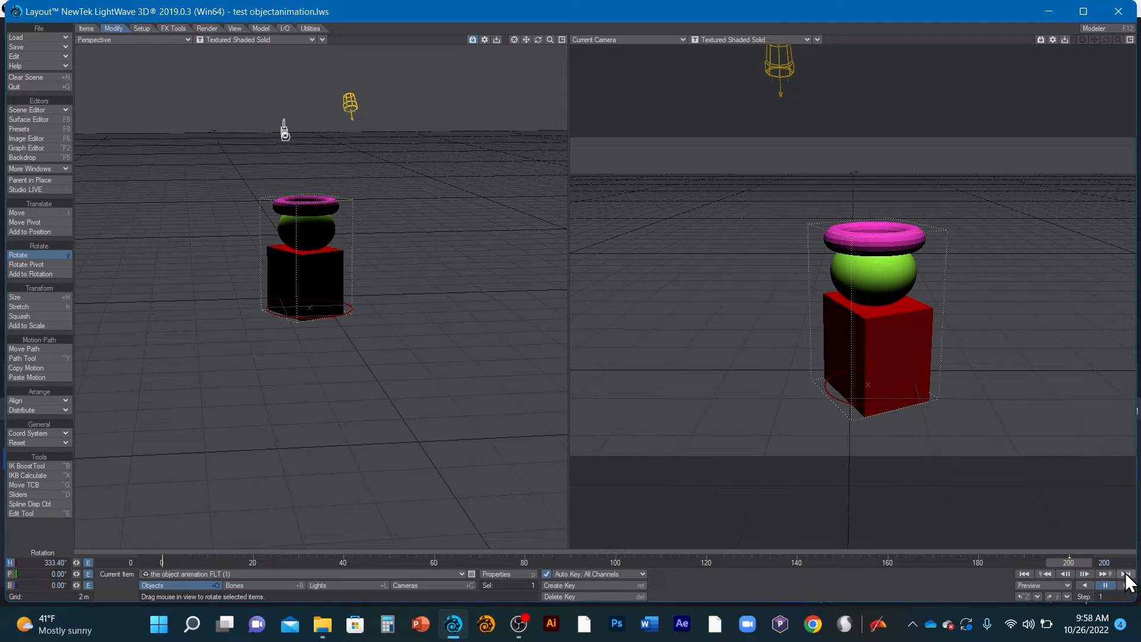
- Rotate the object's heading to -25° at frame 0 and about 335.8° at frame 200, comparing the two frames
left_click(1022, 574)
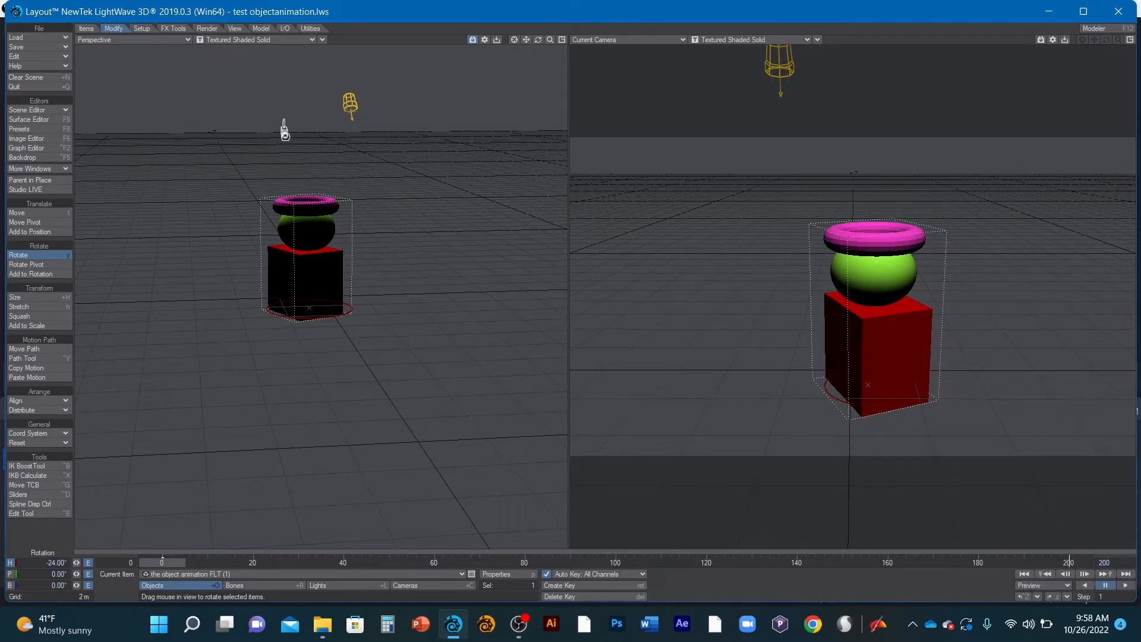
left_click_drag(309, 318, 313, 318)
left_click(1125, 573)
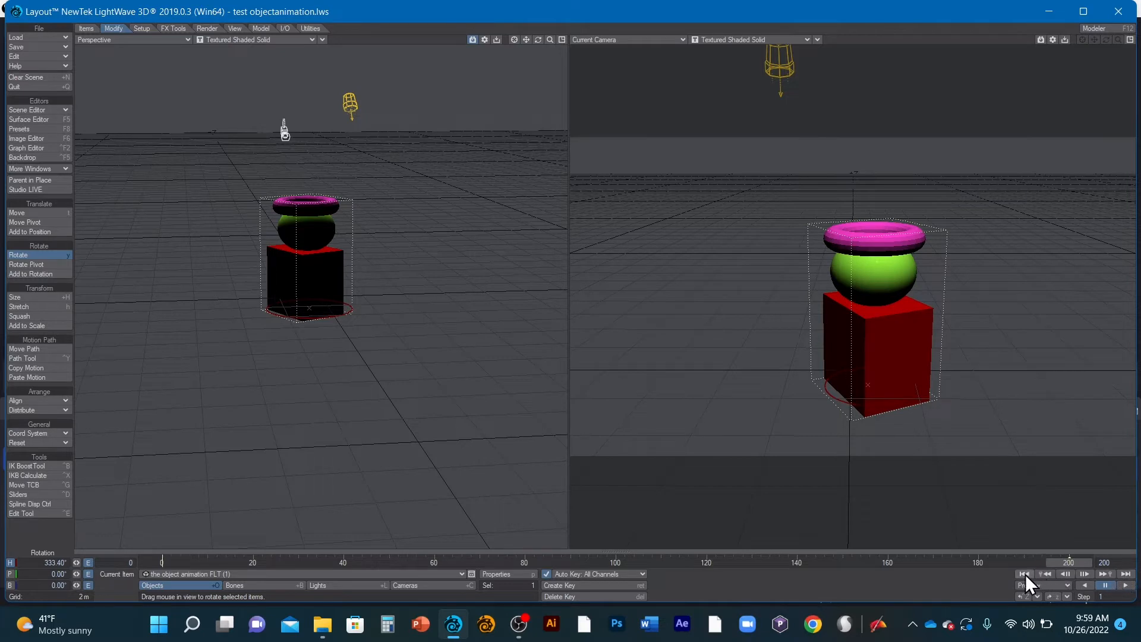
left_click(1024, 573)
left_click(1125, 585)
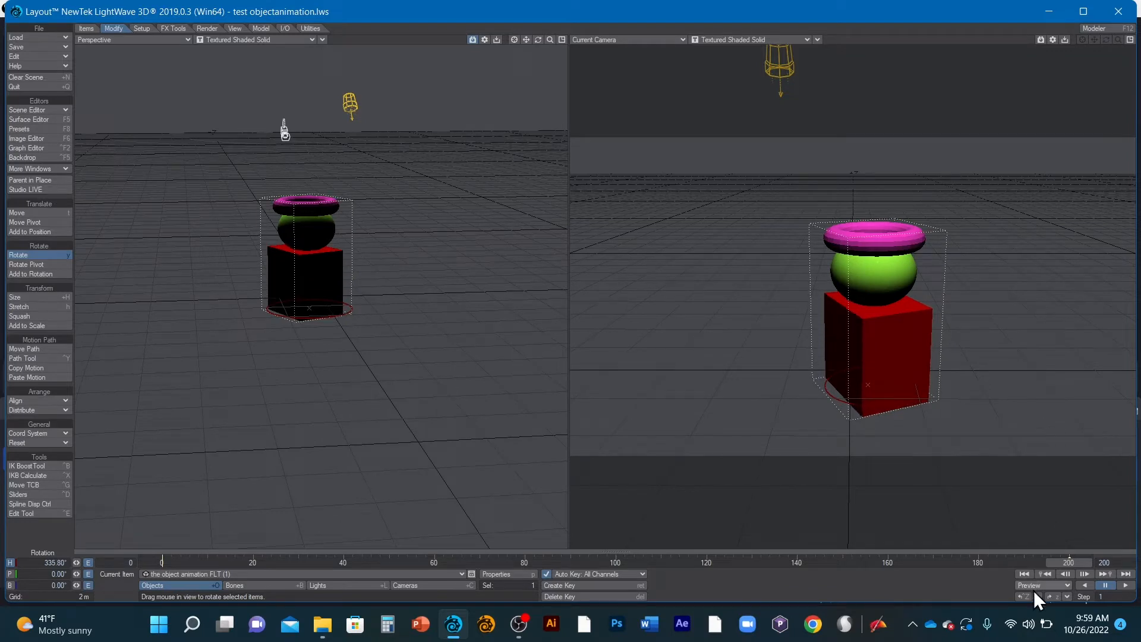
left_click(1023, 573)
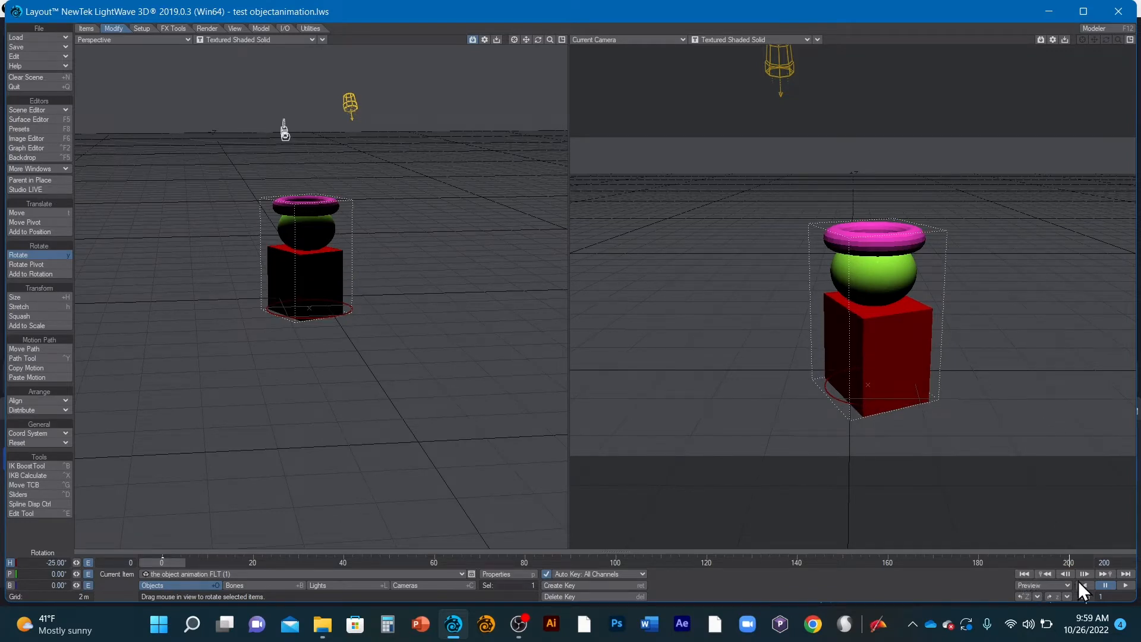
left_click(1125, 574)
left_click(1022, 573)
left_click(1128, 574)
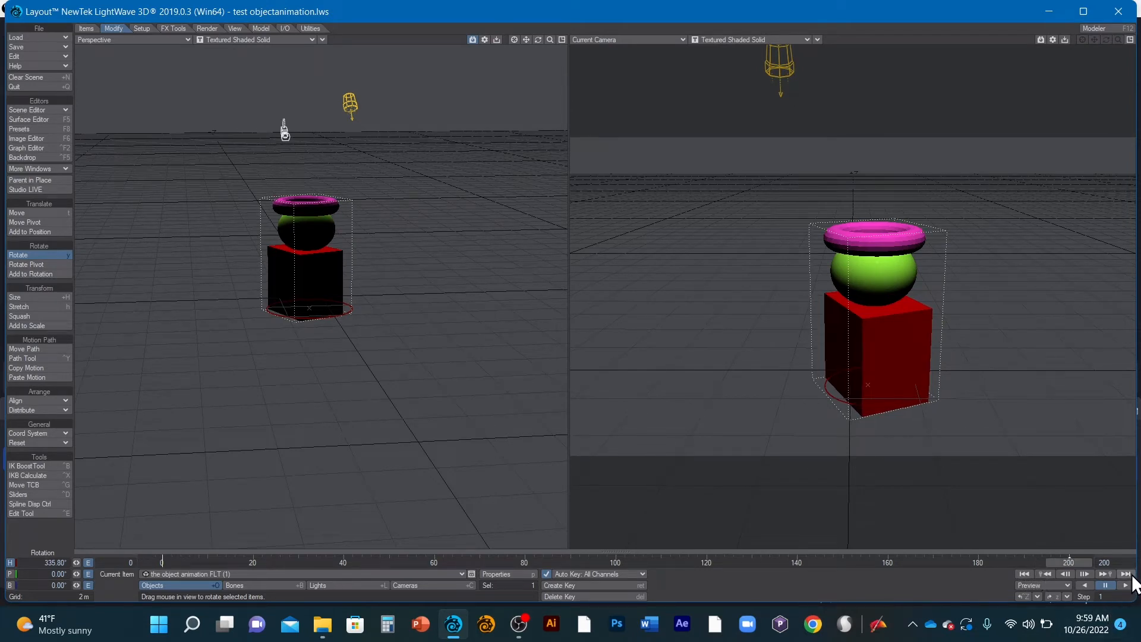
- Adjust the object's heading to -22° at frame 0 and about 336.8° at frame 200, and compare both poses
left_click(1022, 573)
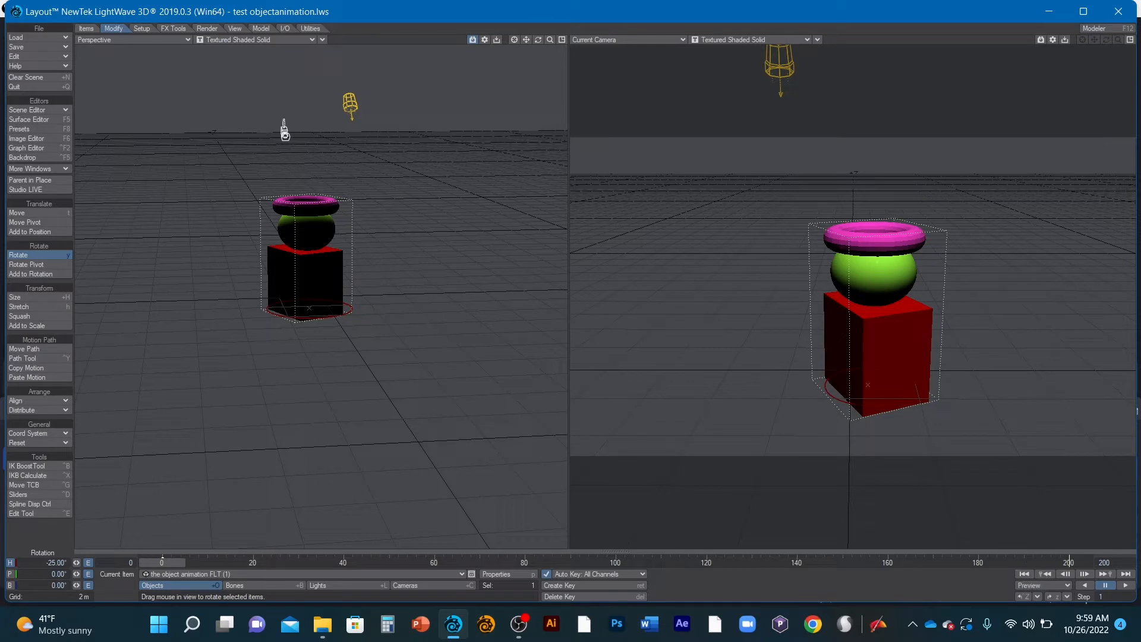
left_click_drag(832, 398, 842, 399)
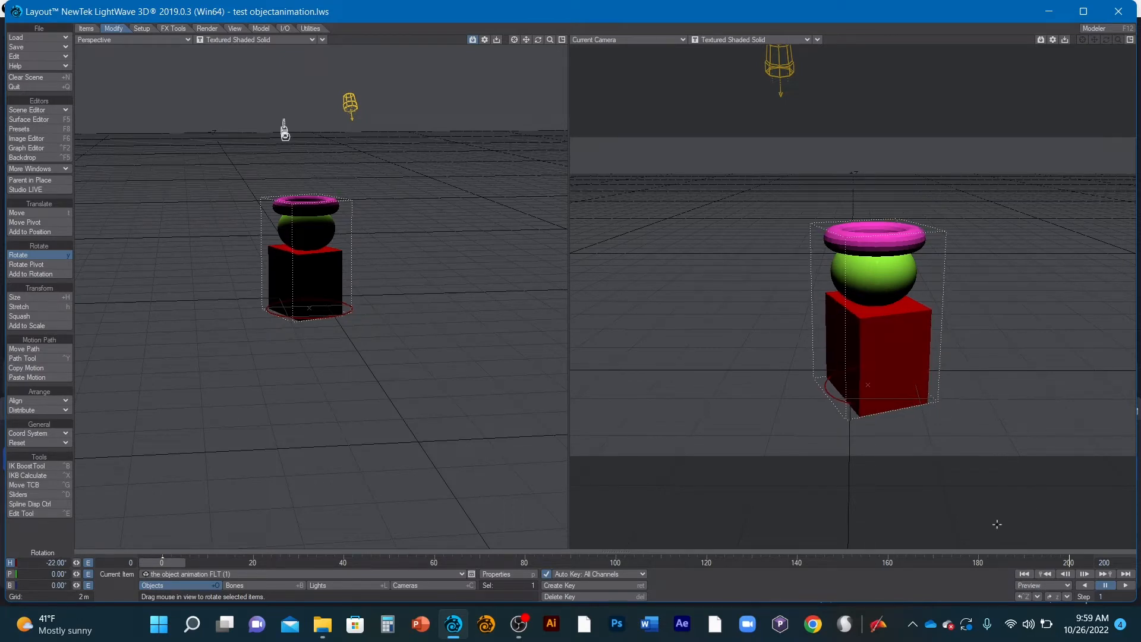
left_click(1123, 573)
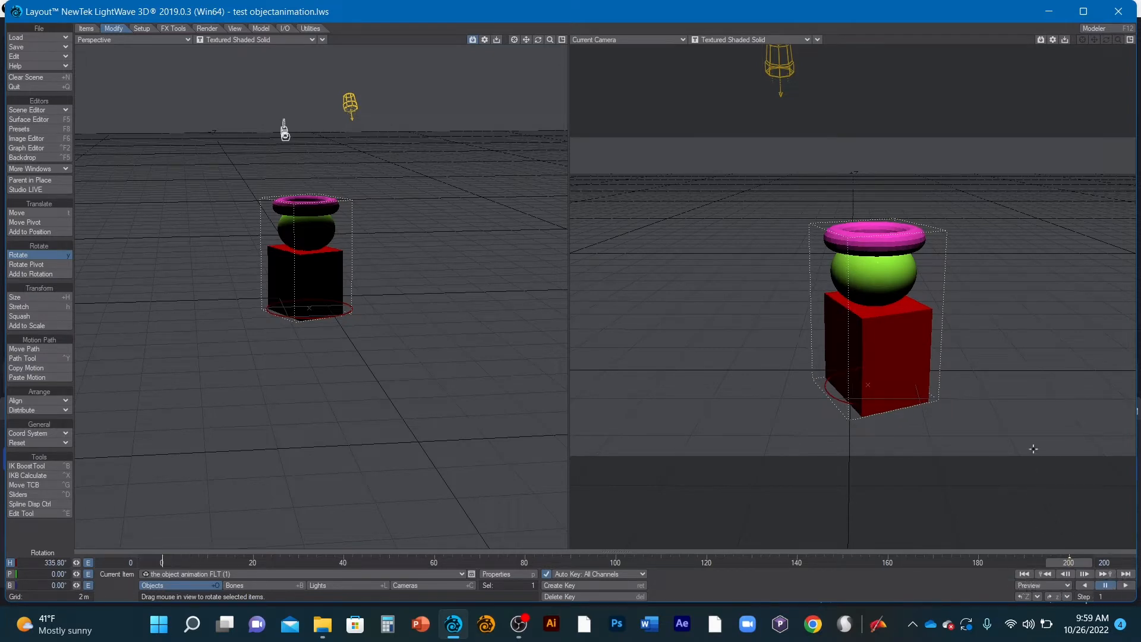
left_click_drag(842, 399, 845, 399)
left_click(1027, 571)
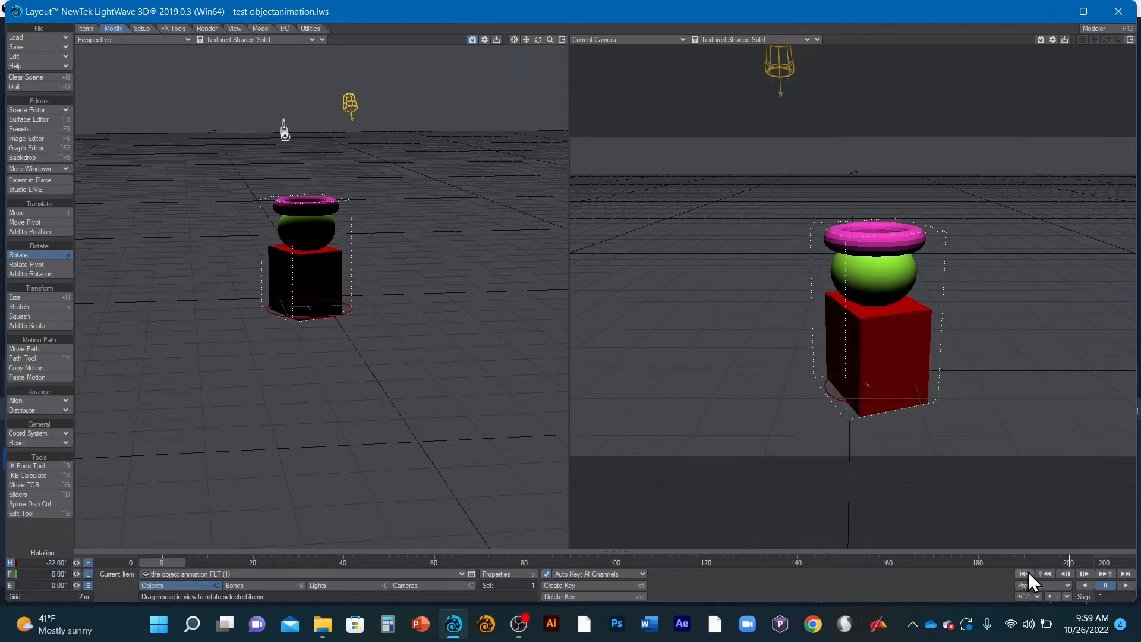
left_click(1125, 572)
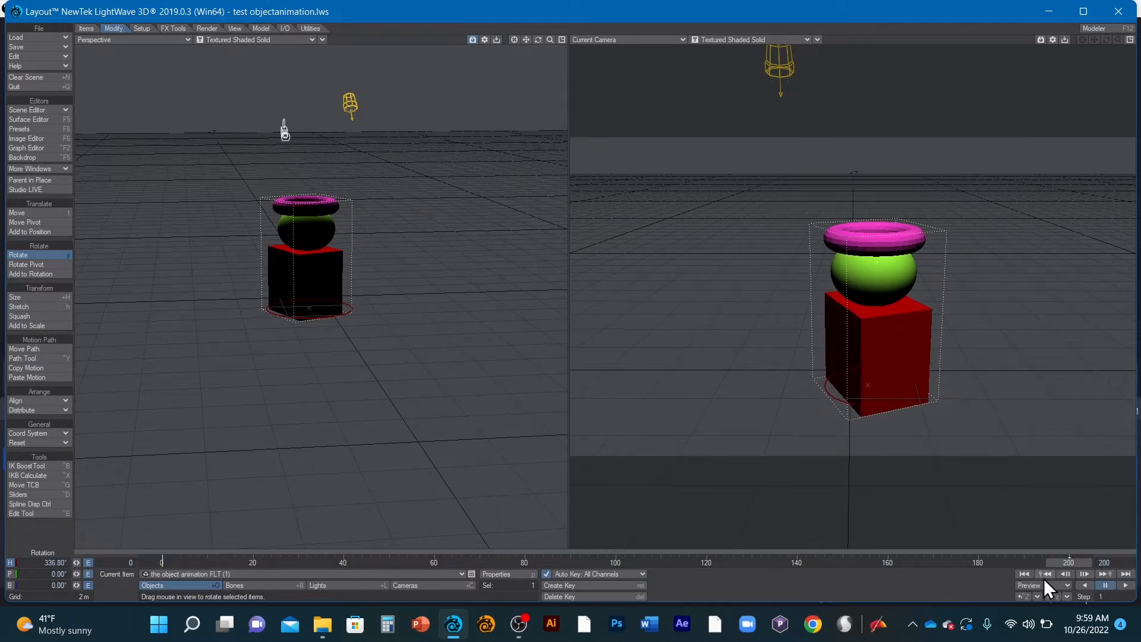
left_click(1024, 573)
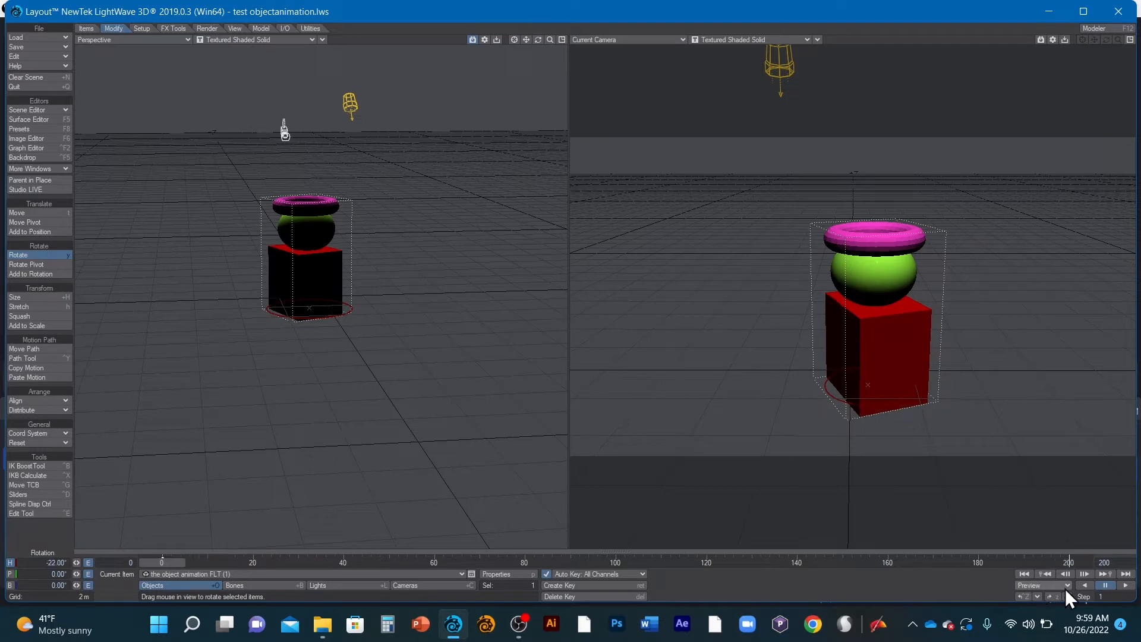
- Play the spin animation to check the loop, stop it, and return to frame 0
left_click(1125, 585)
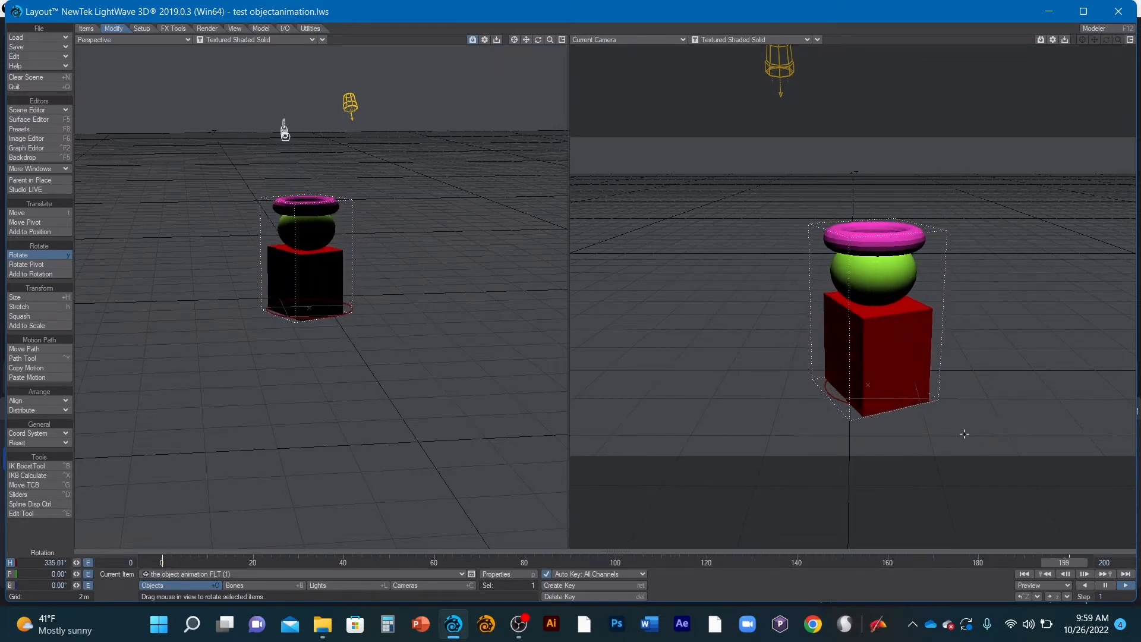
left_click(1105, 585)
left_click(1022, 574)
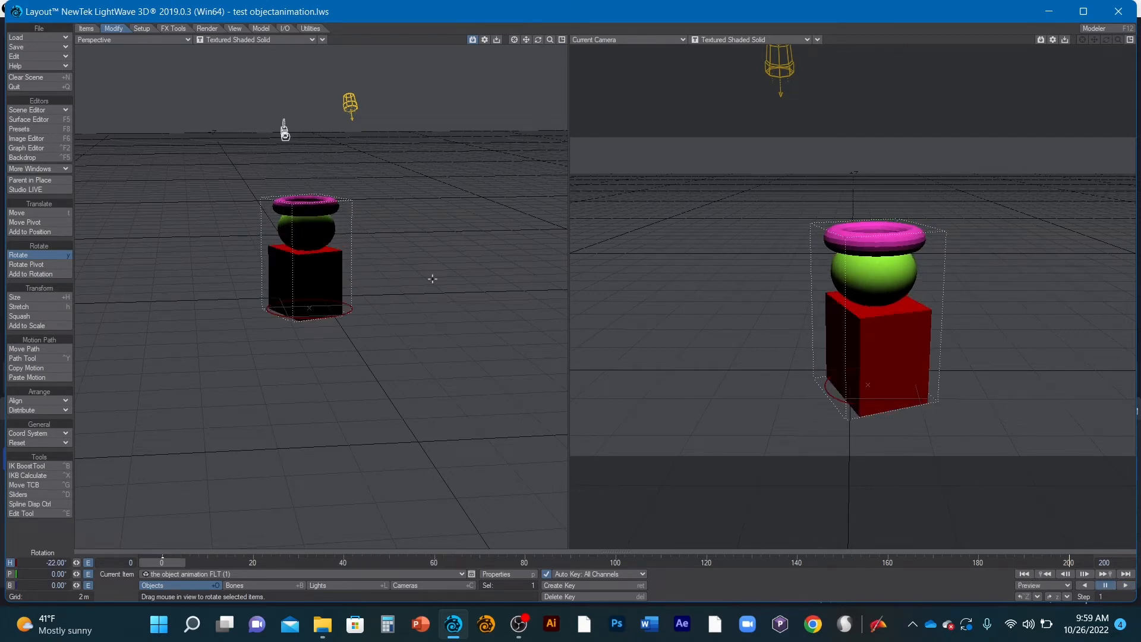
- Render frame 144 as a test still from the camera view
left_click(205, 28)
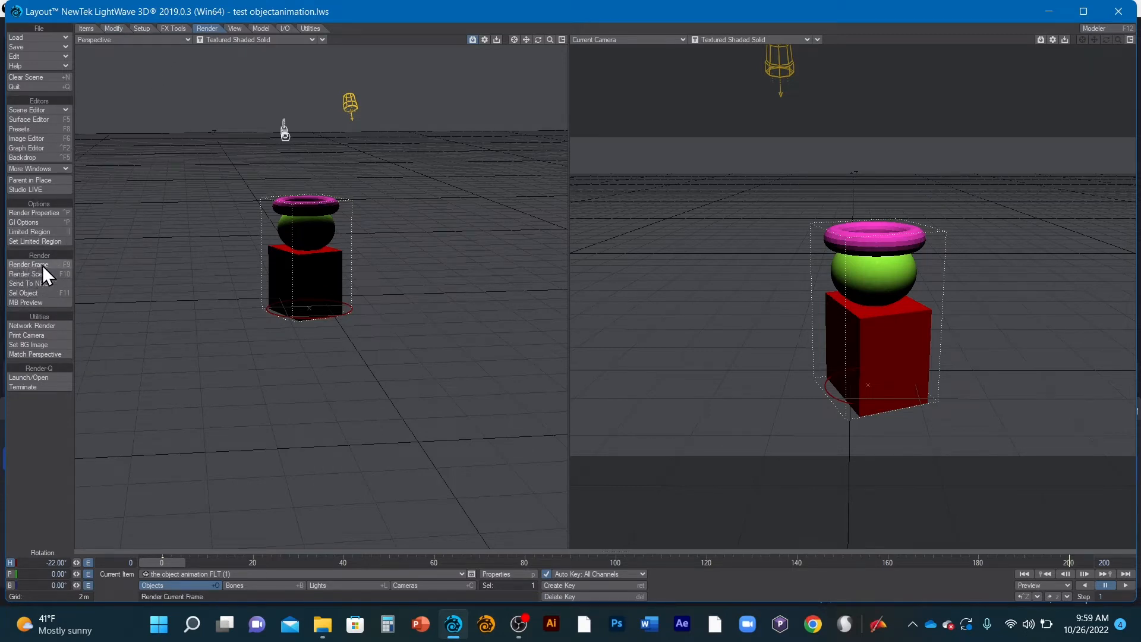
left_click(621, 563)
left_click(817, 565)
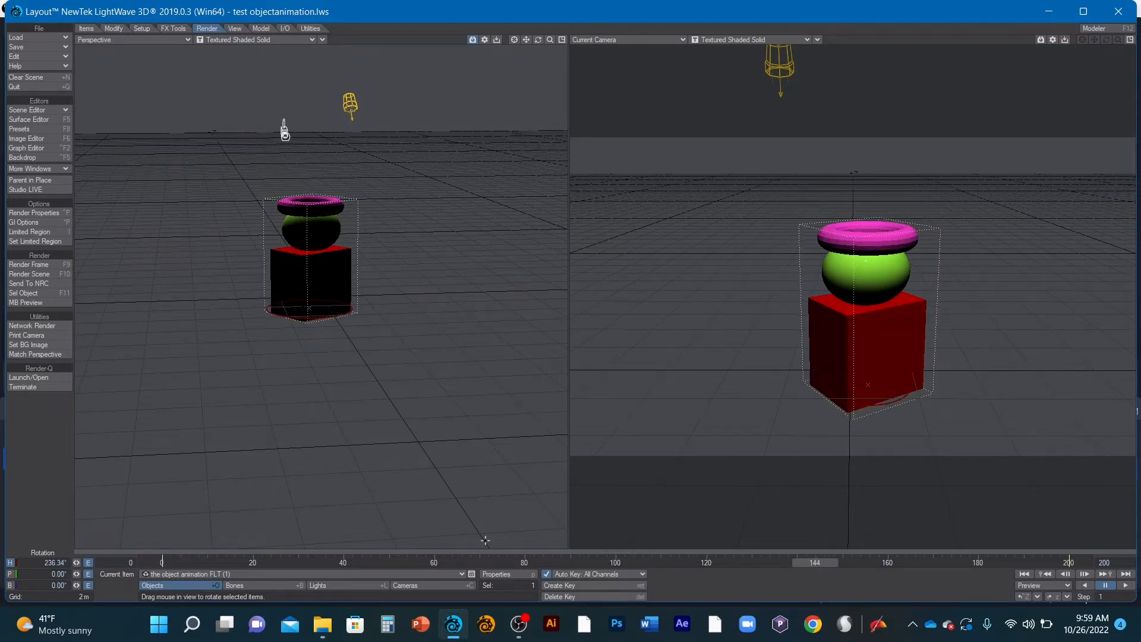
left_click(46, 266)
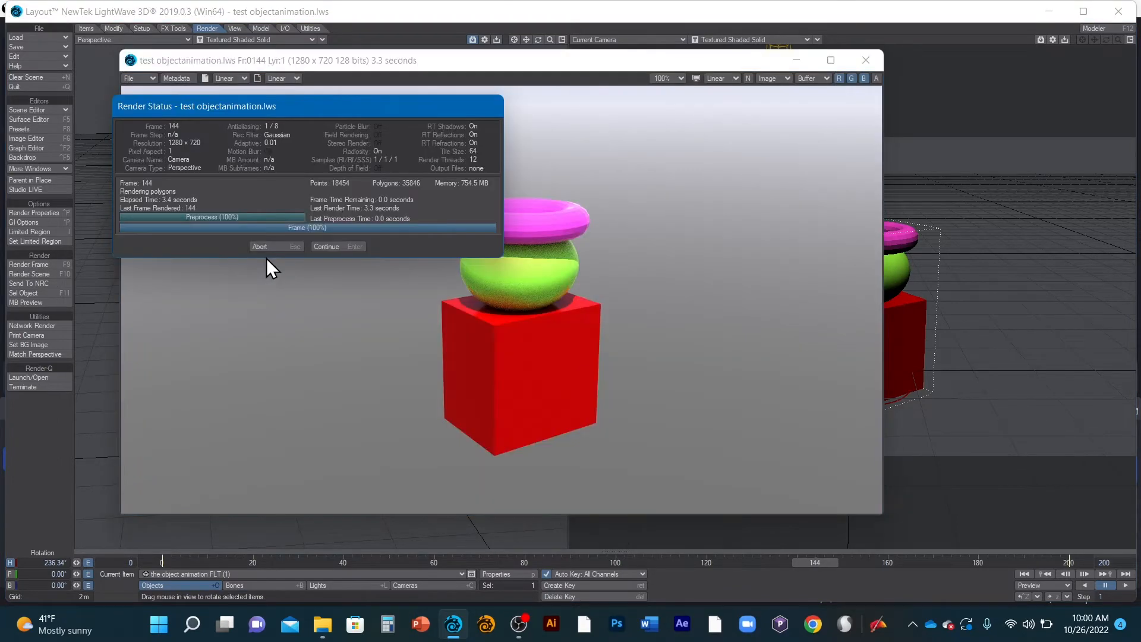
left_click(277, 248)
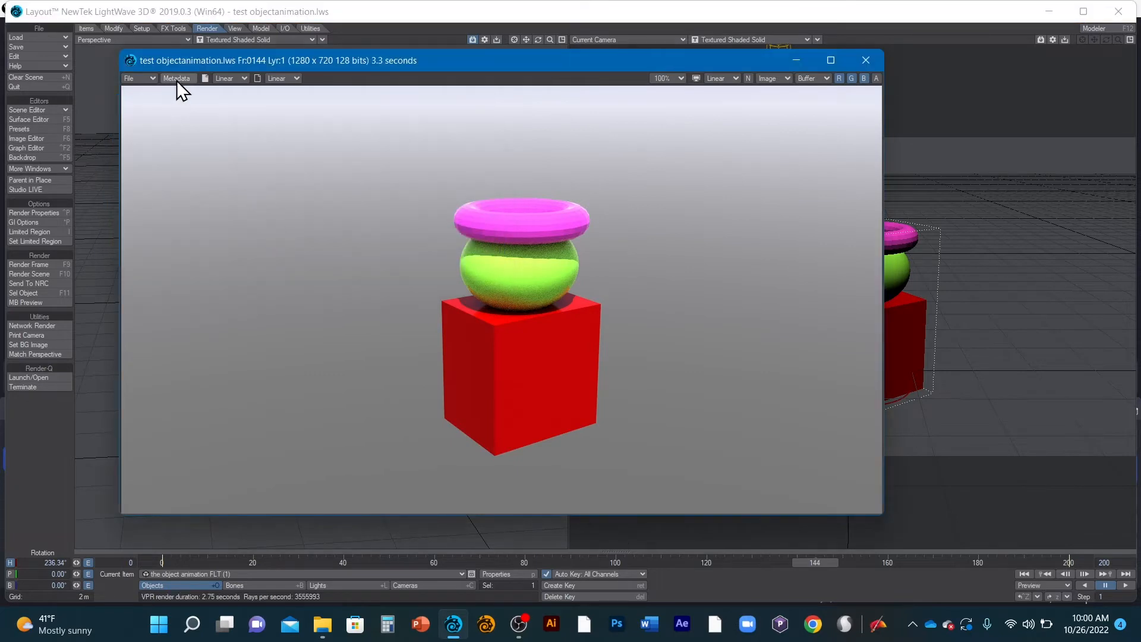
left_click(150, 77)
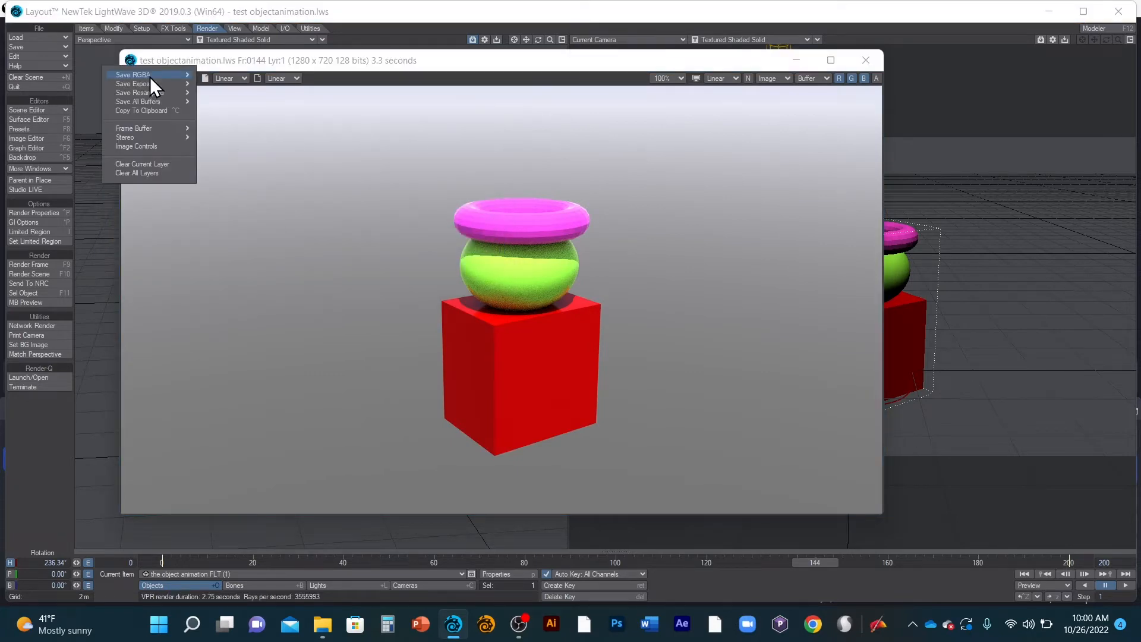
mouse_move(149, 76)
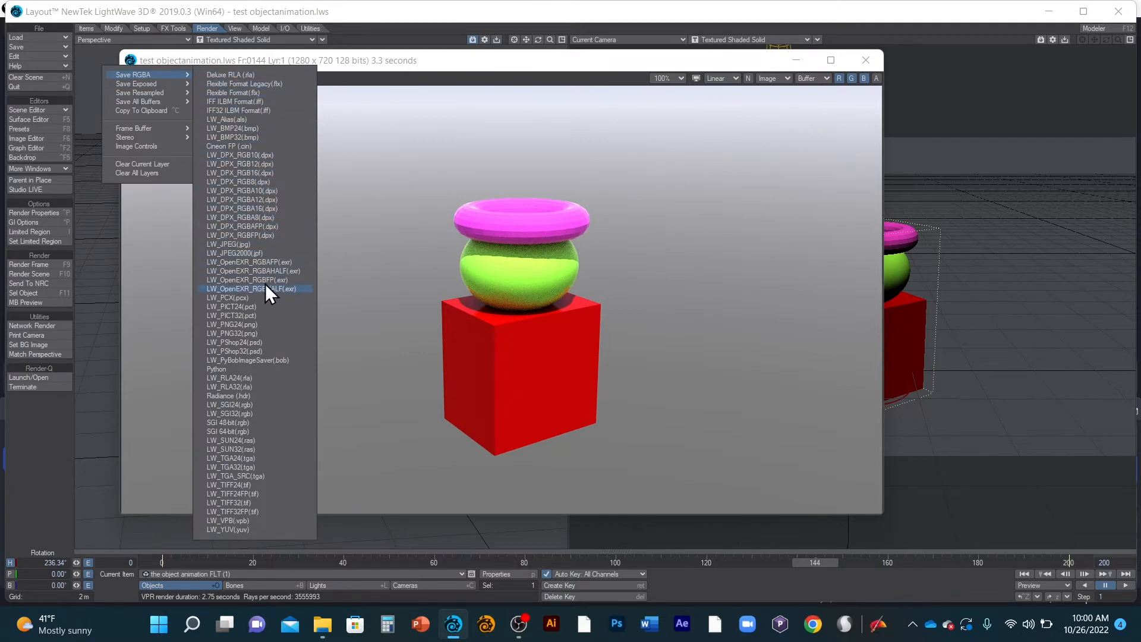
left_click(269, 245)
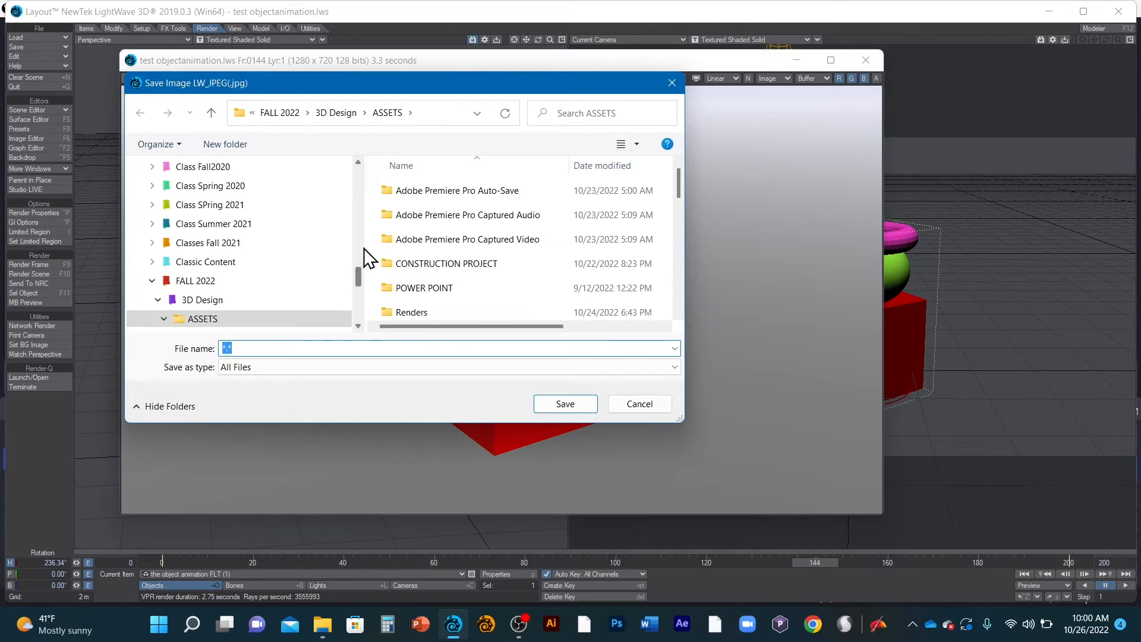
left_click(639, 404)
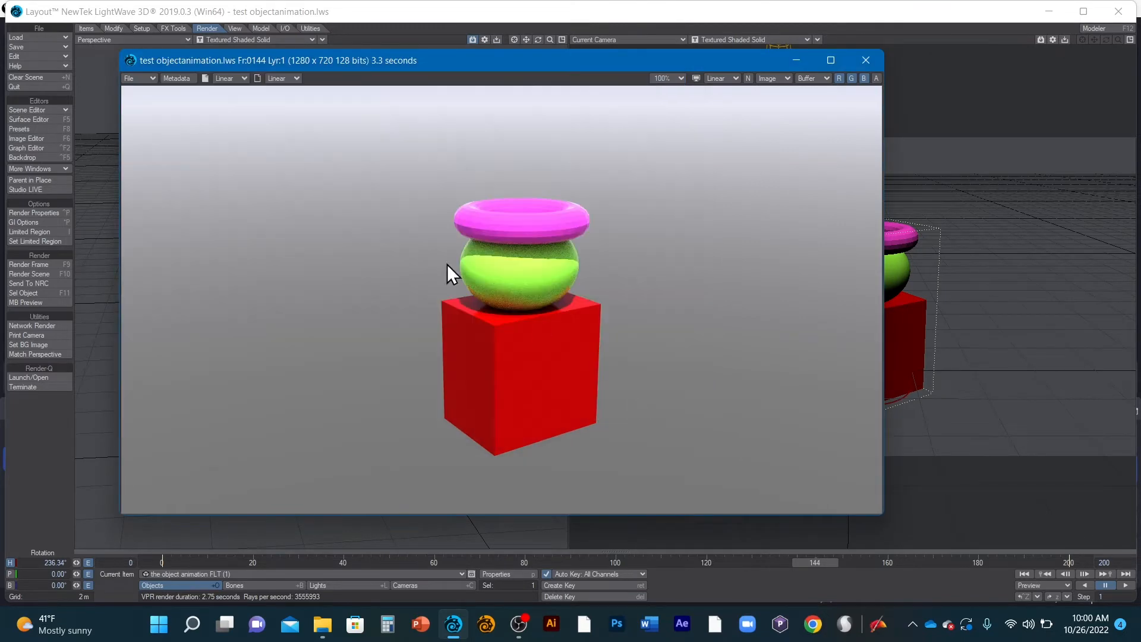
left_click(865, 60)
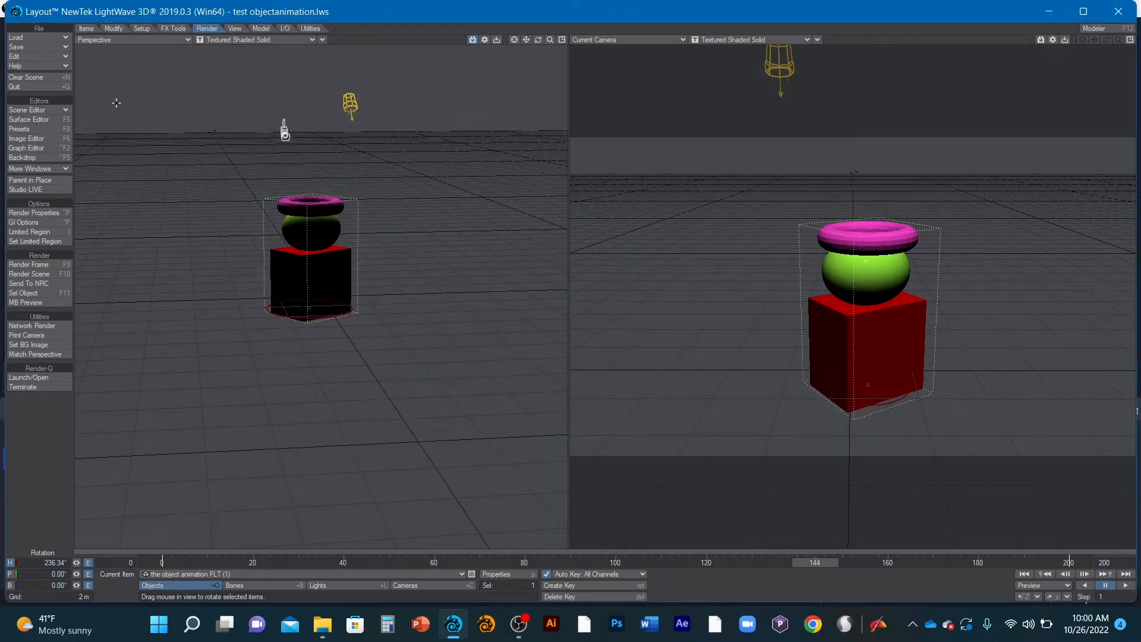
- Set the render preview size to 320 x 240 in the render properties
left_click(45, 213)
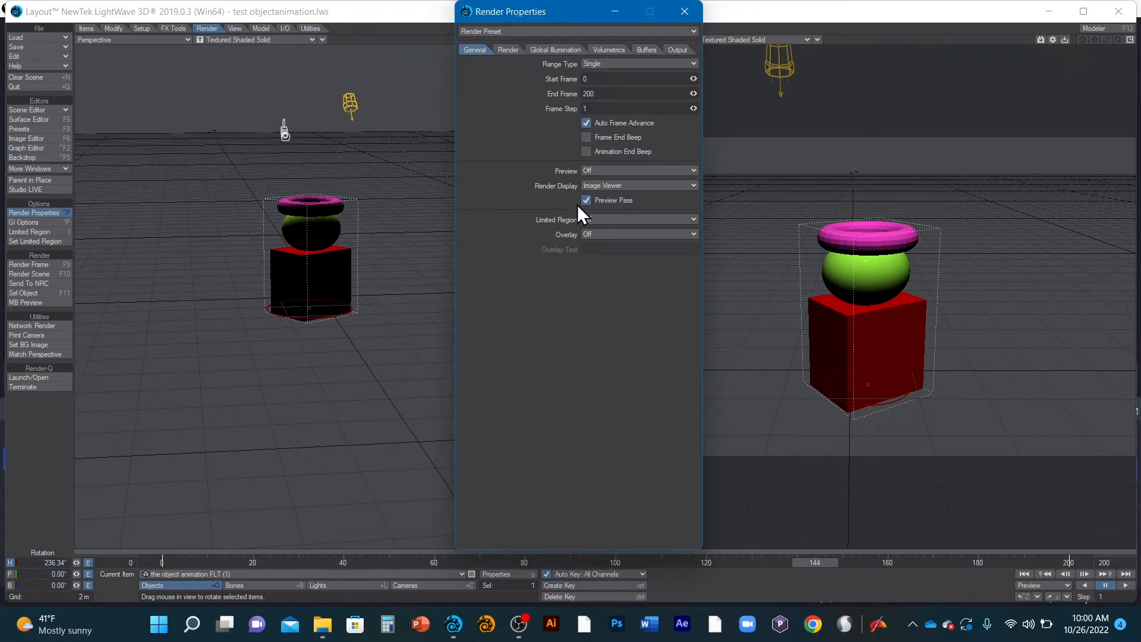
left_click(610, 170)
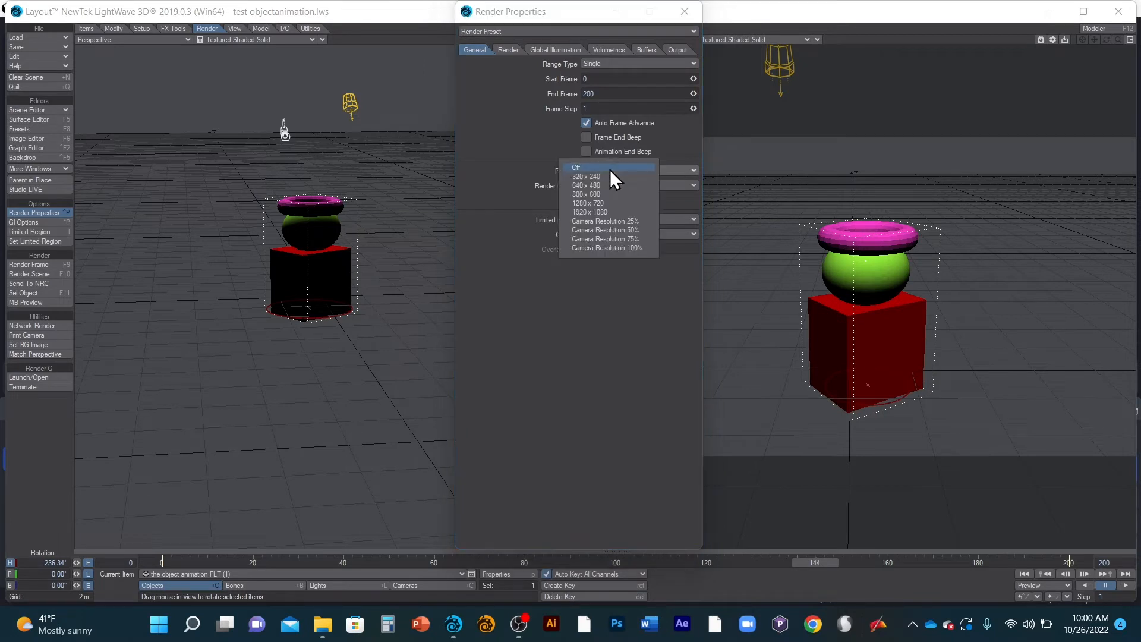
left_click(604, 212)
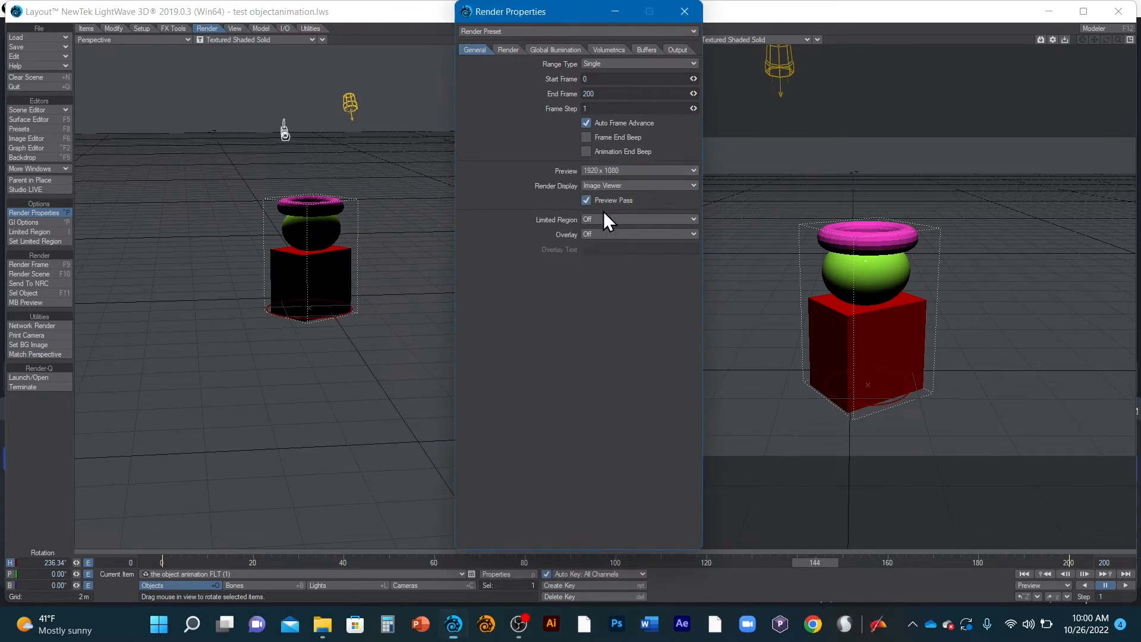
left_click(603, 169)
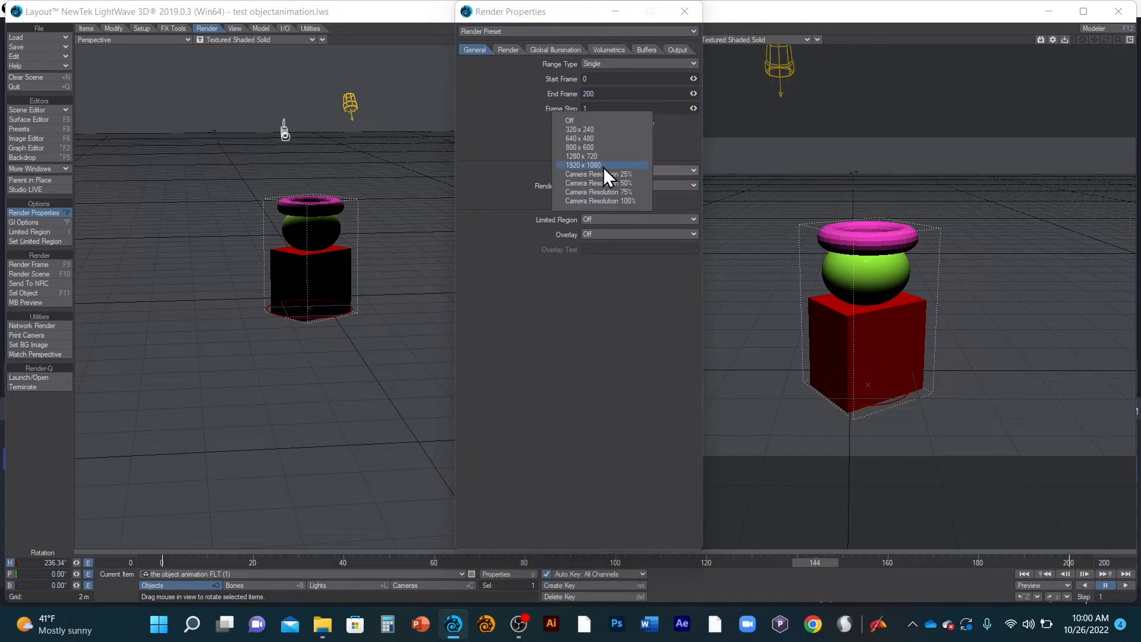
left_click(597, 132)
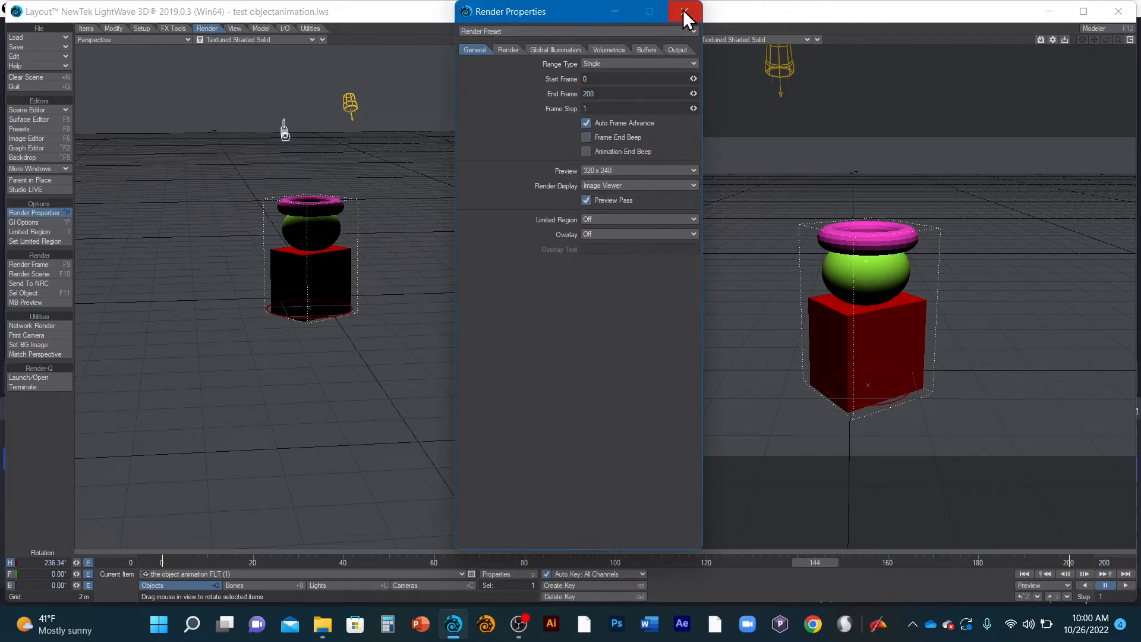
- Enable saving of the Animation render output and set its base save path to the ASSETS folder
left_click(672, 49)
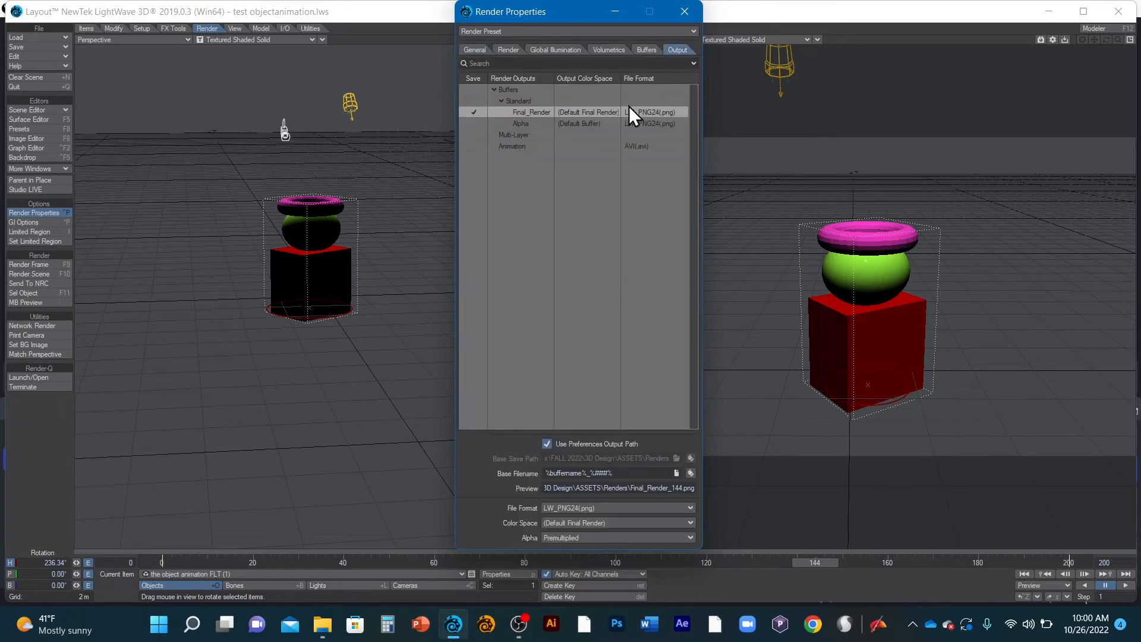
left_click(473, 146)
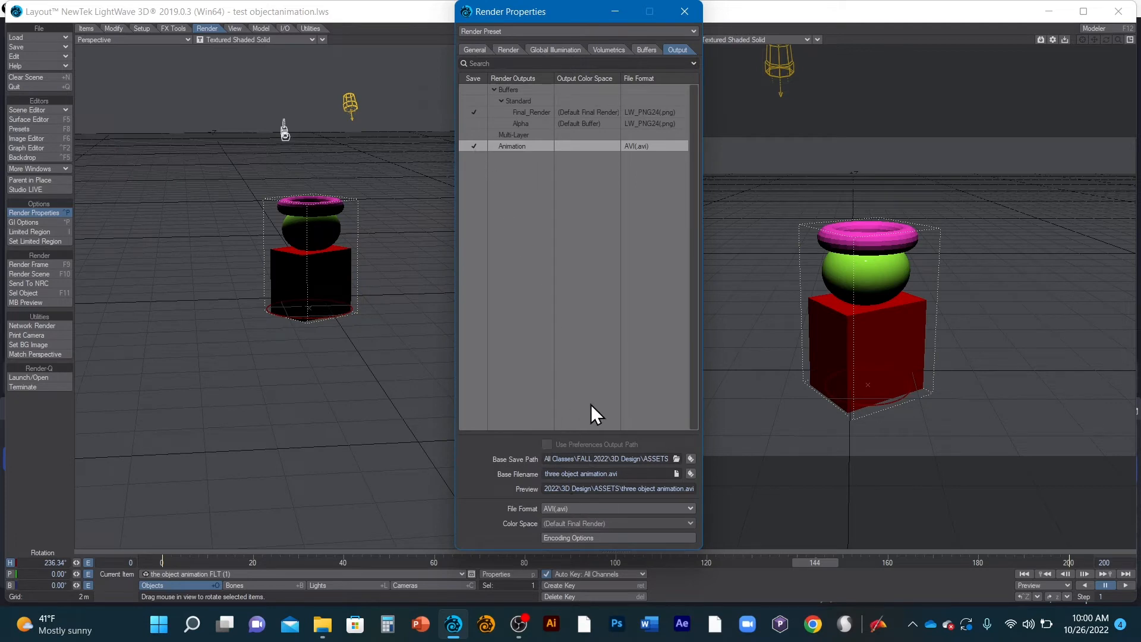
left_click(676, 459)
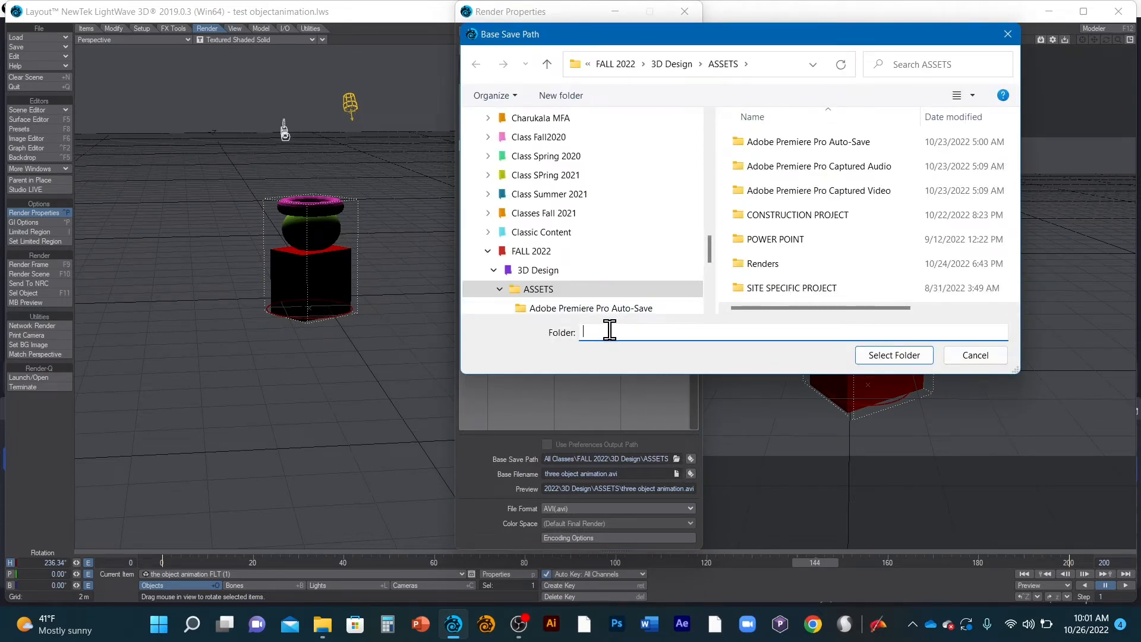
left_click(608, 290)
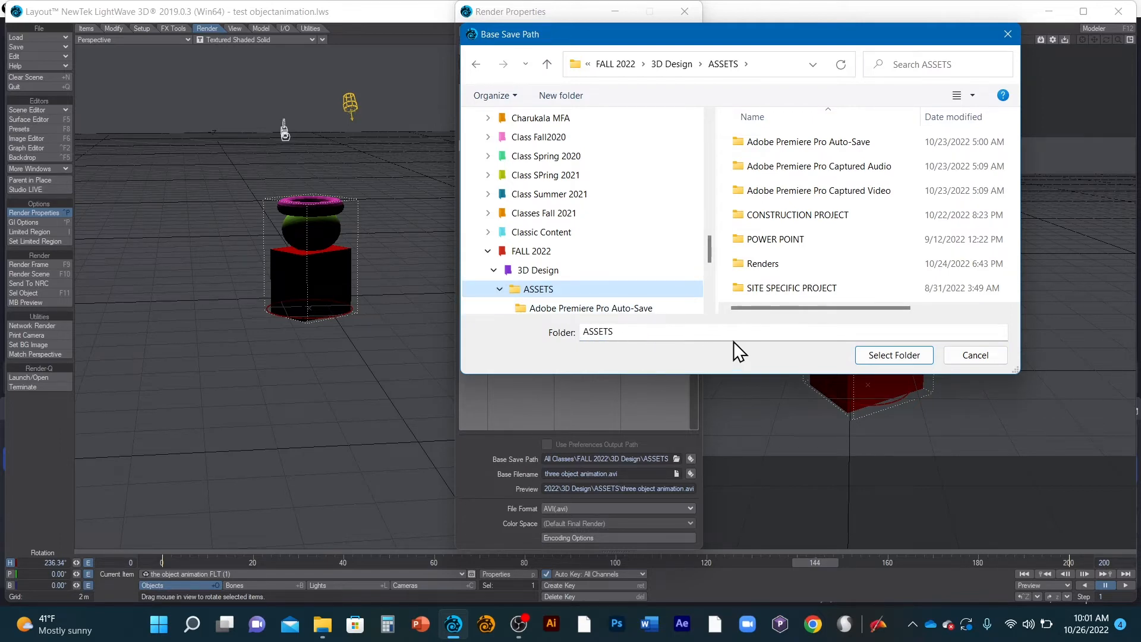
left_click(879, 356)
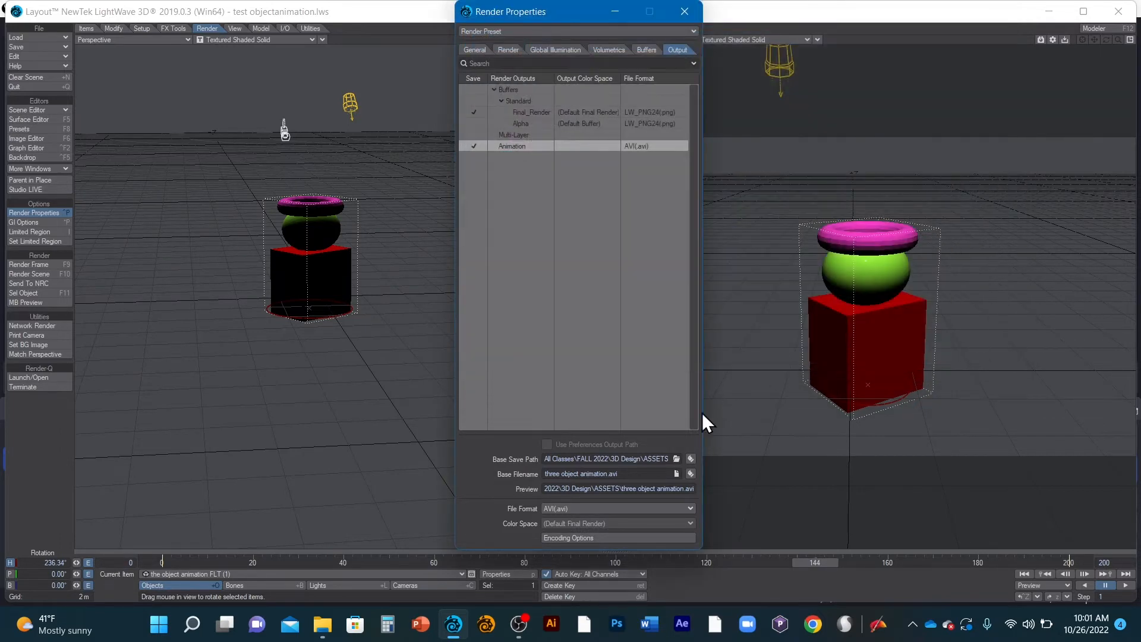
- Set the animation output's base filename to "Demo for animation"
left_click(676, 473)
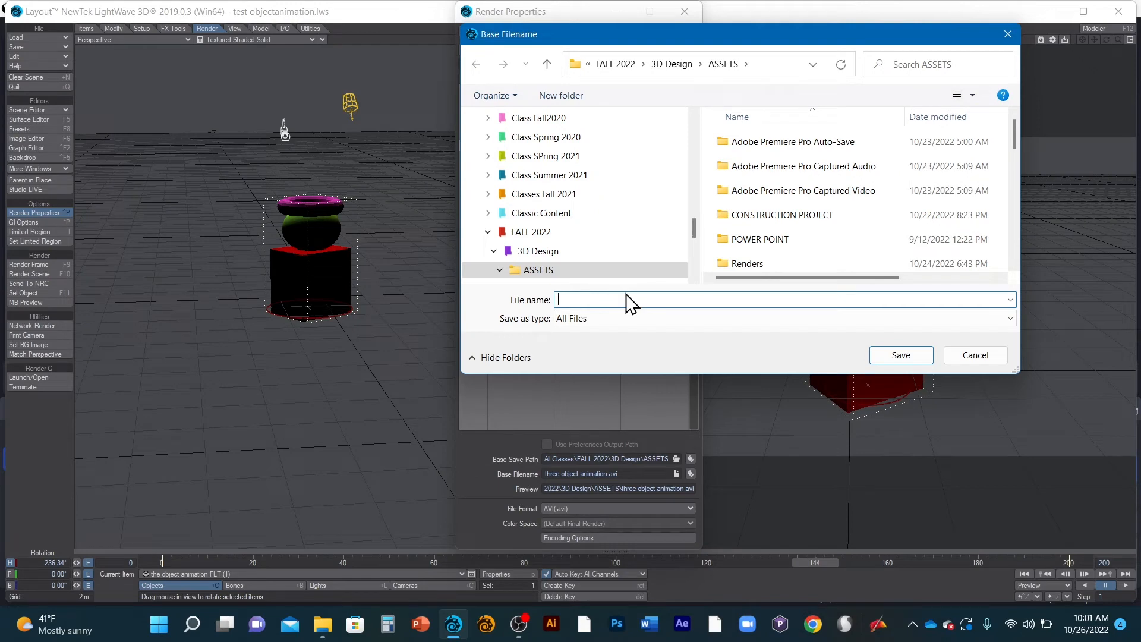
type("Demo for animation")
left_click(905, 353)
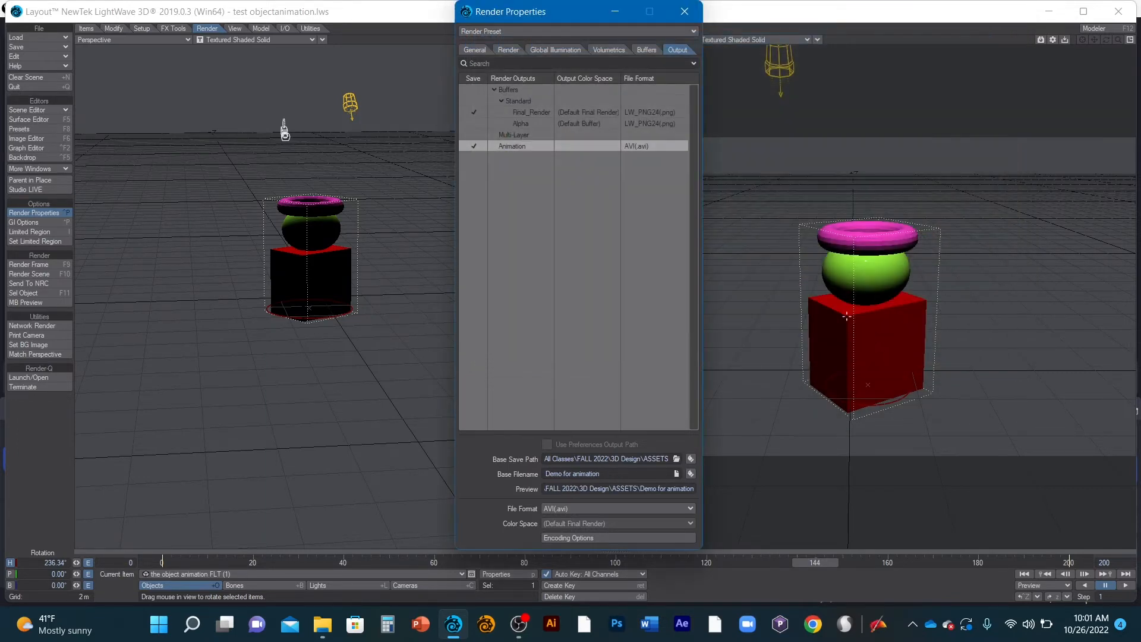
- Set the animation output format to AVI(.avi) with Full Frames (Uncompressed) compression
left_click(592, 508)
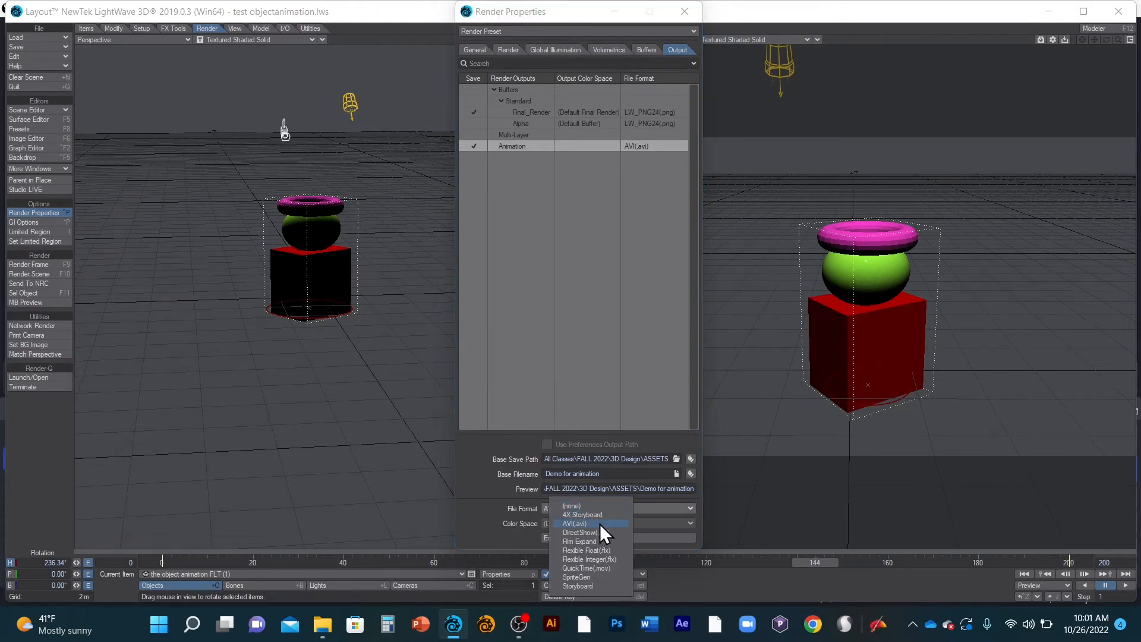
left_click(600, 523)
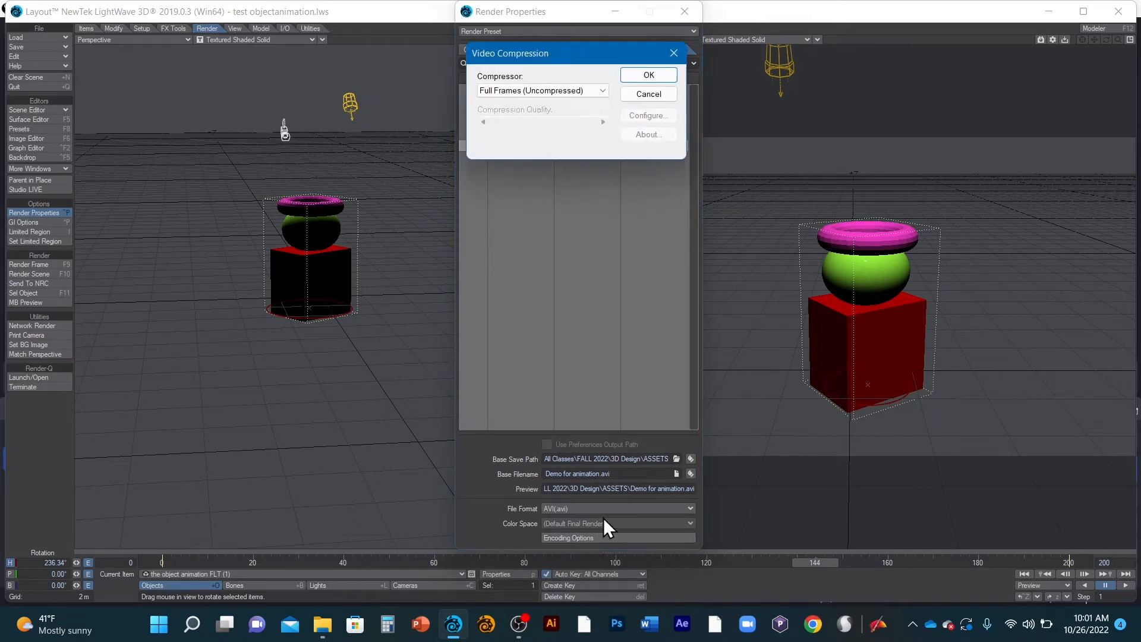
left_click(603, 92)
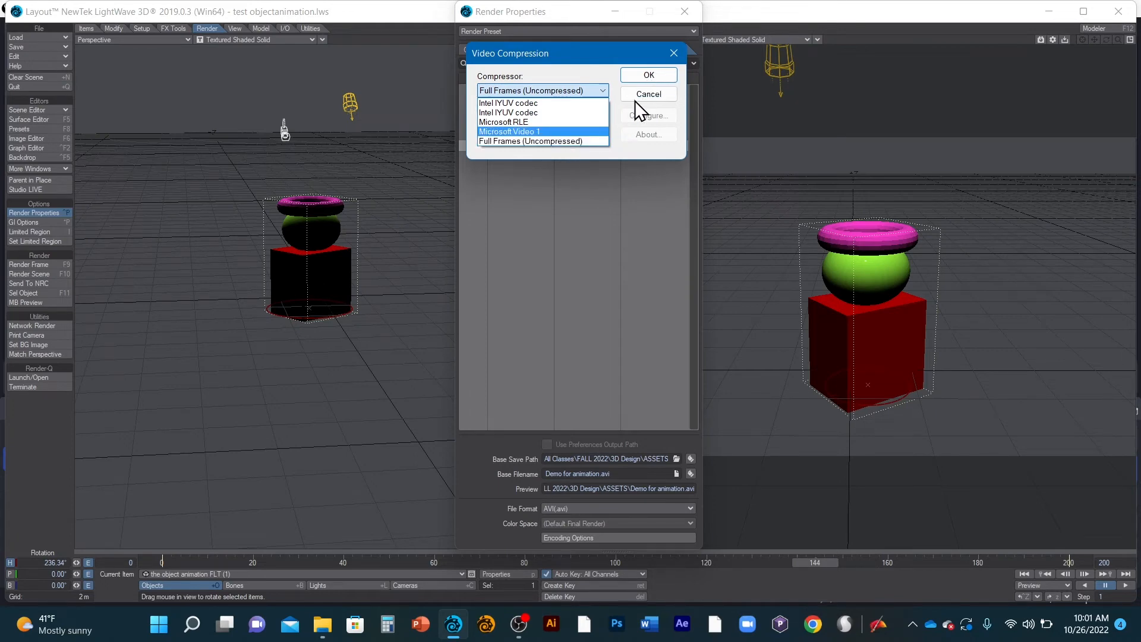
left_click(565, 141)
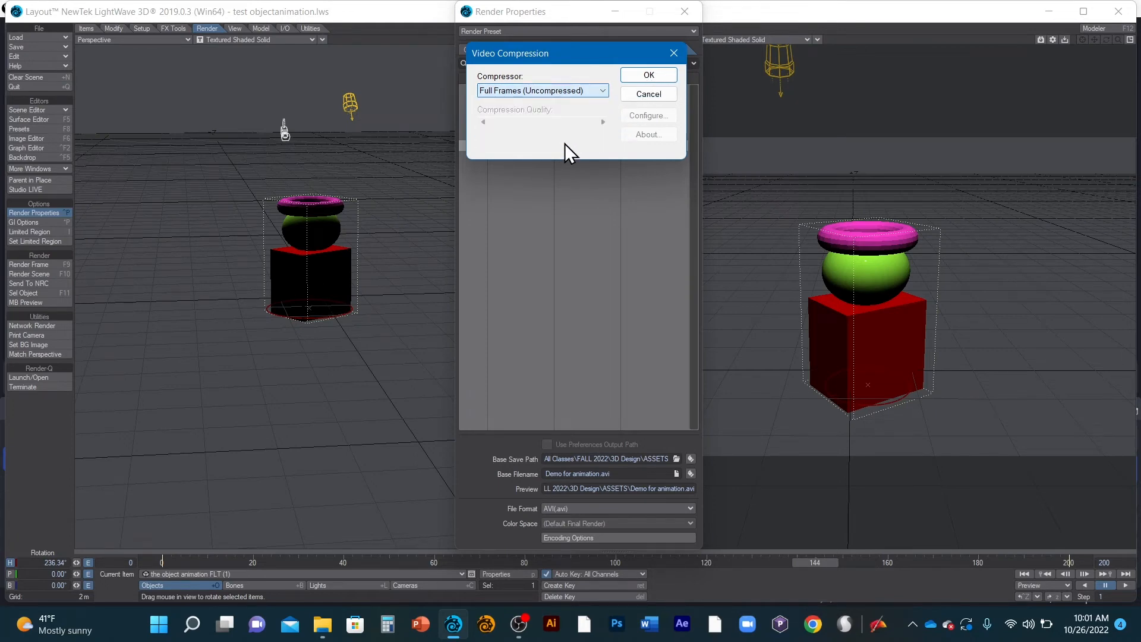
left_click(648, 76)
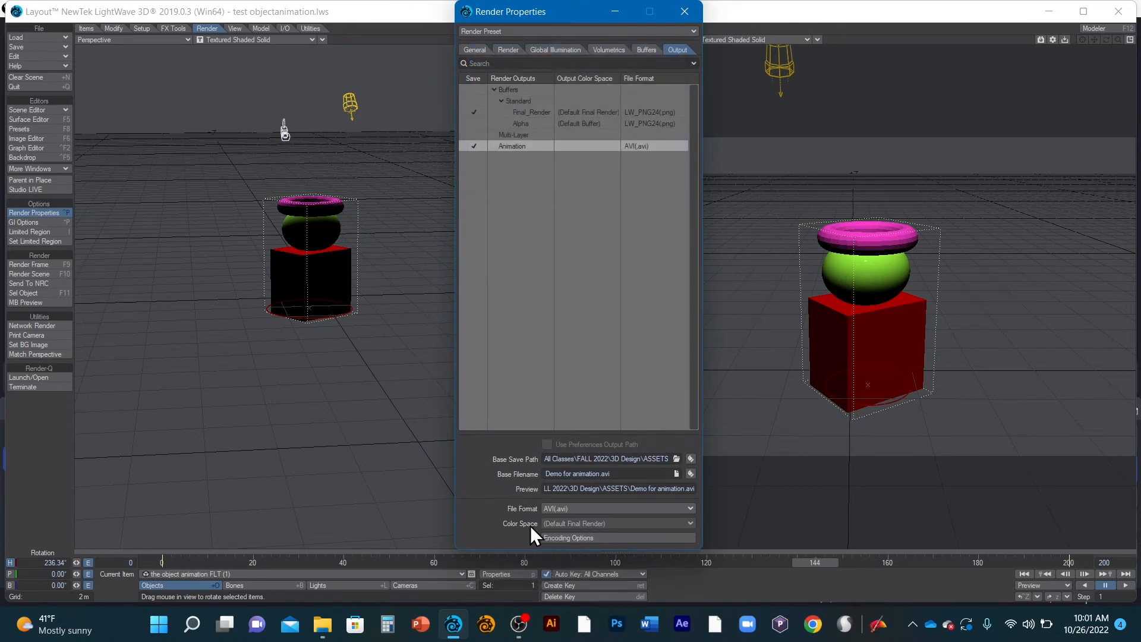
- Change the animation output format to QuickTime(.mov) and review its encoding options and the available file formats
left_click(594, 507)
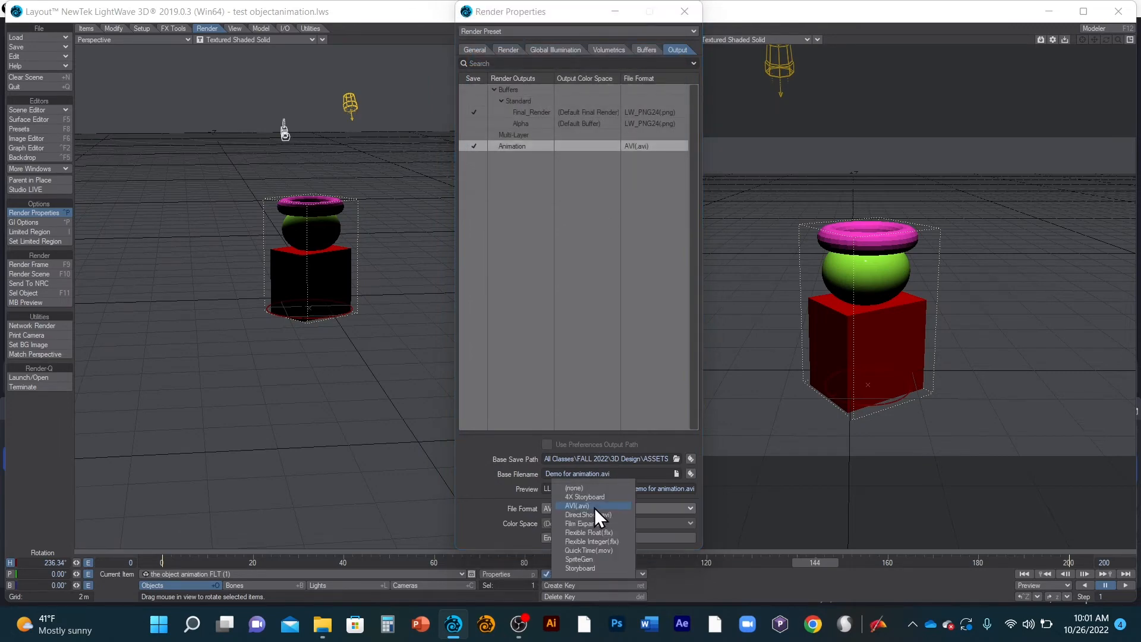
left_click(600, 552)
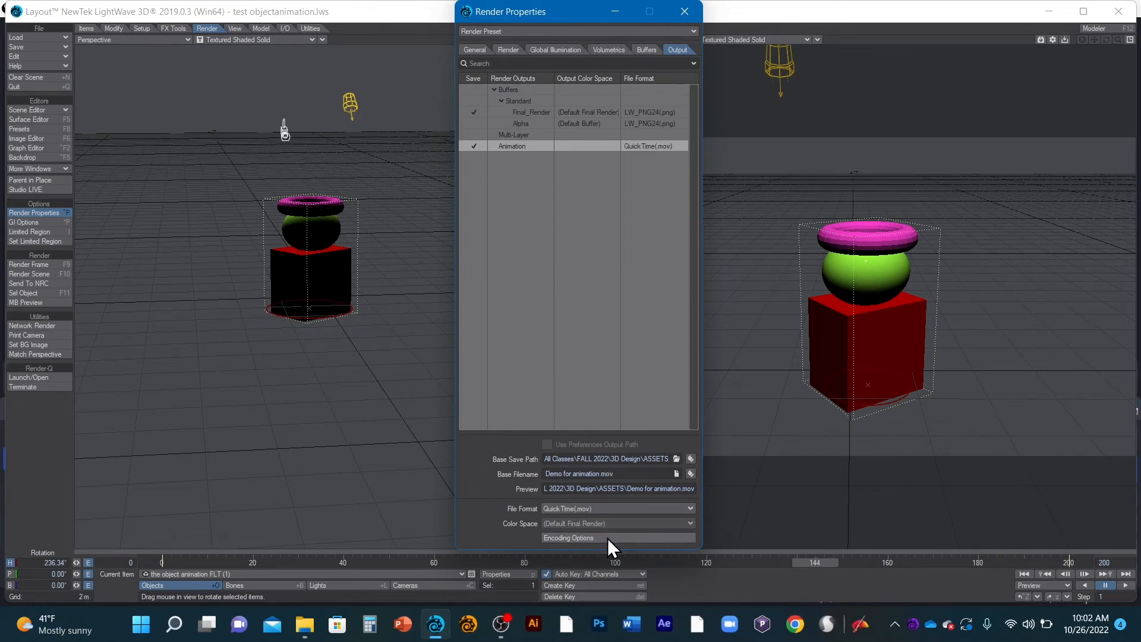
left_click(607, 537)
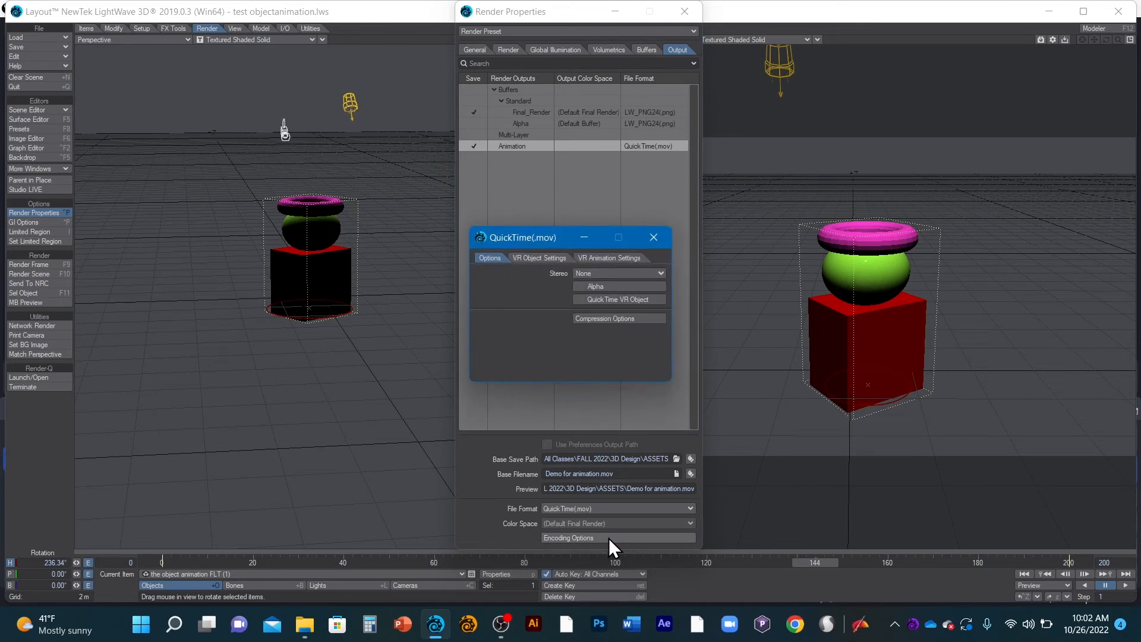
left_click(632, 272)
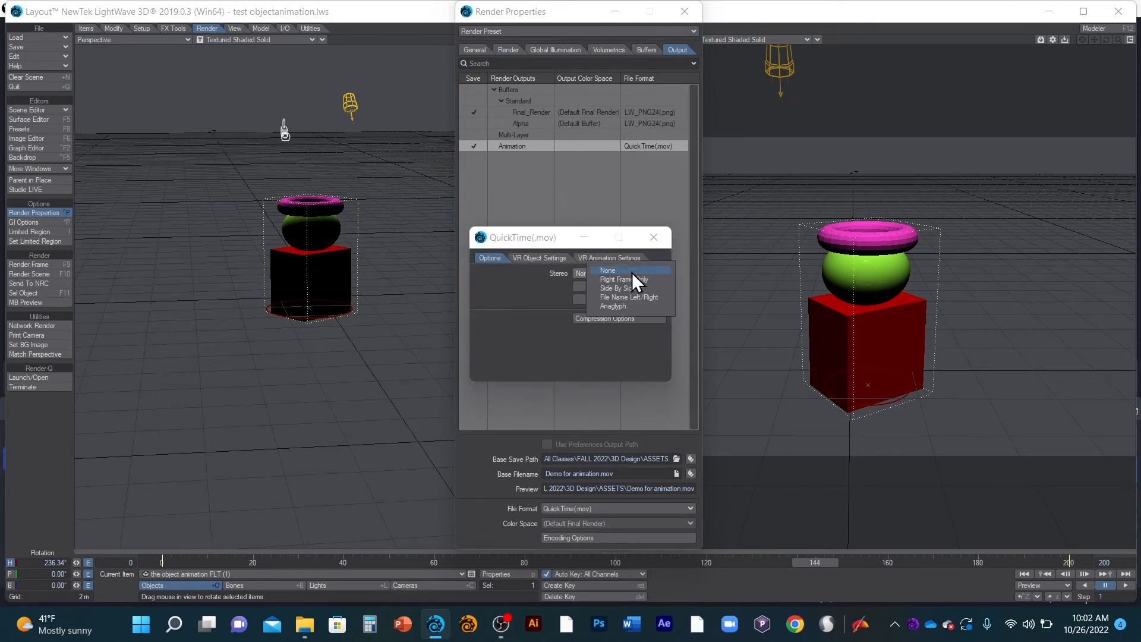
left_click(657, 231)
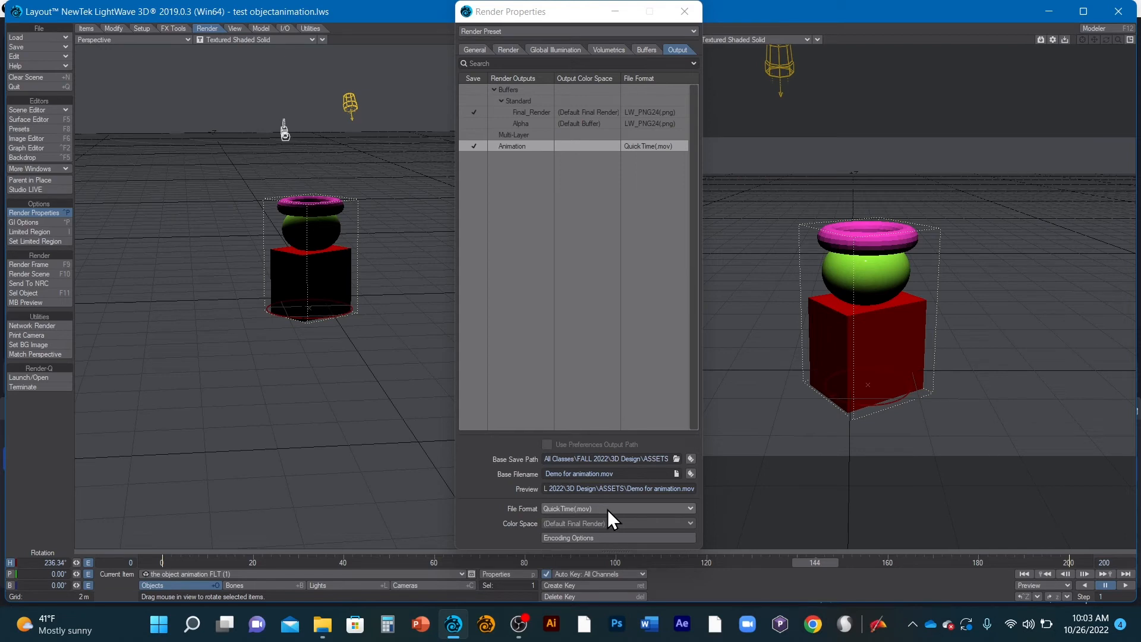
left_click(607, 508)
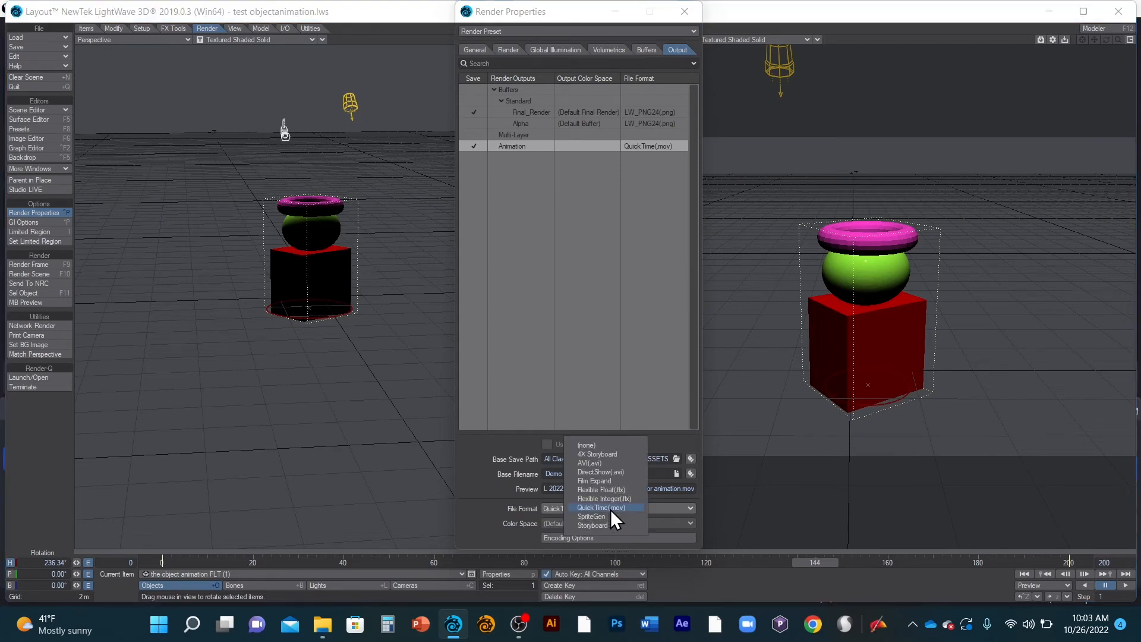
left_click(728, 455)
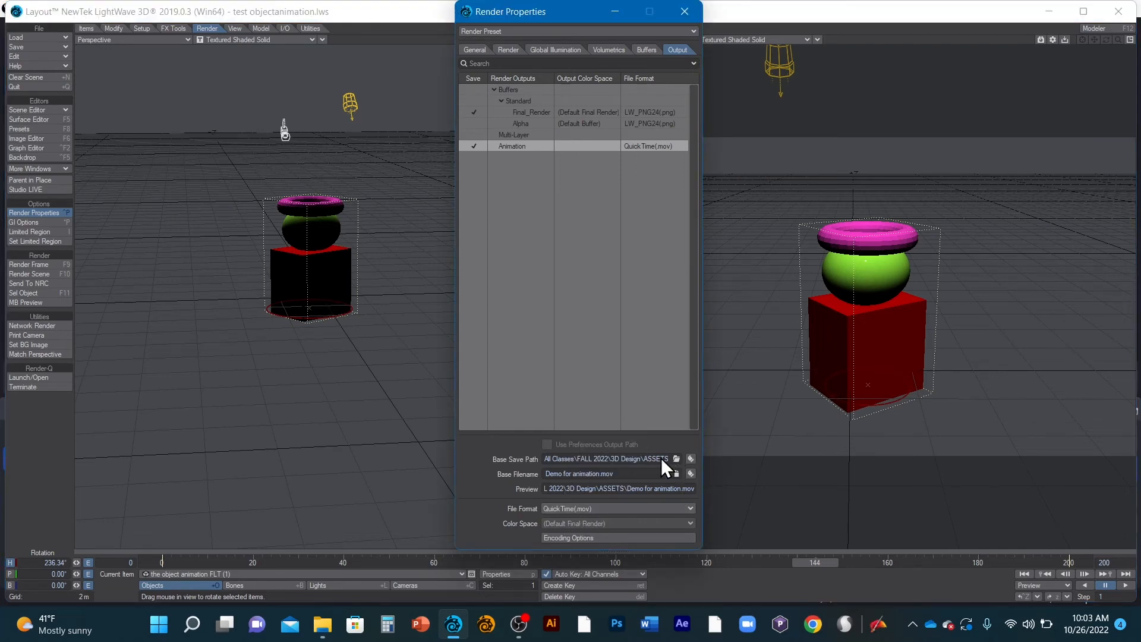
- Start rendering the full scene sequence with the render display turned off, and abort it after the first few frames
left_click(683, 12)
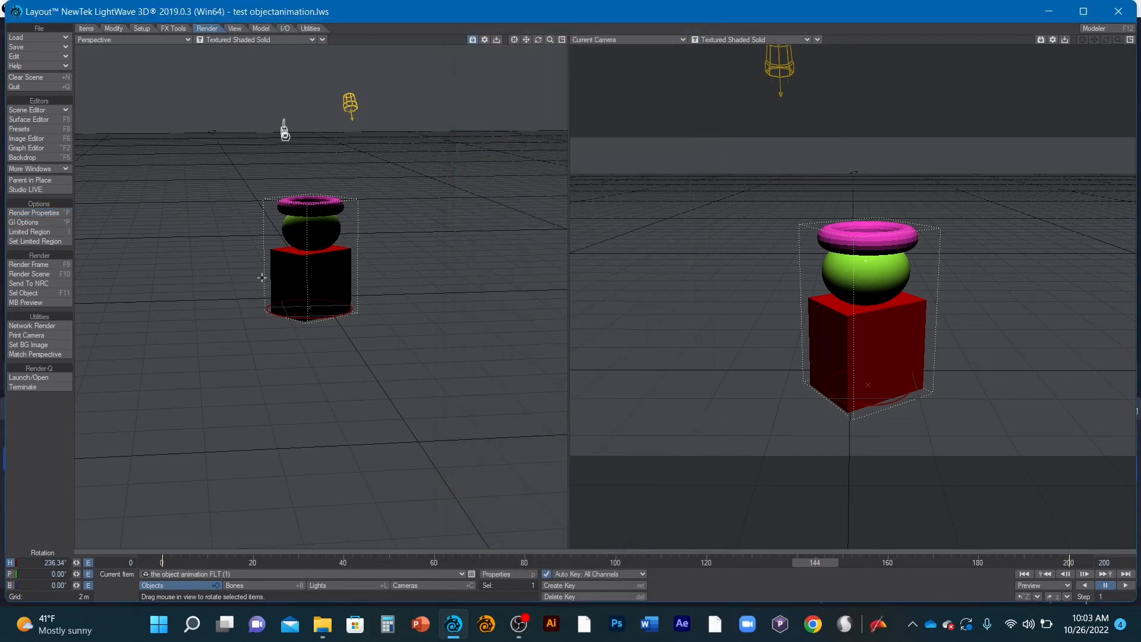
left_click(38, 273)
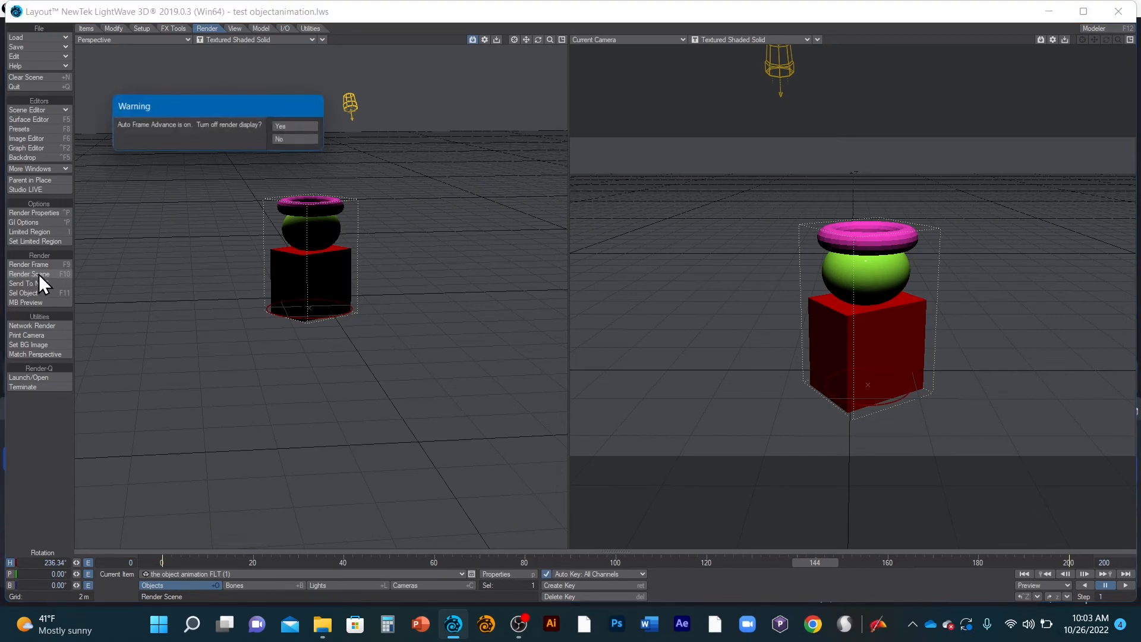
left_click(291, 127)
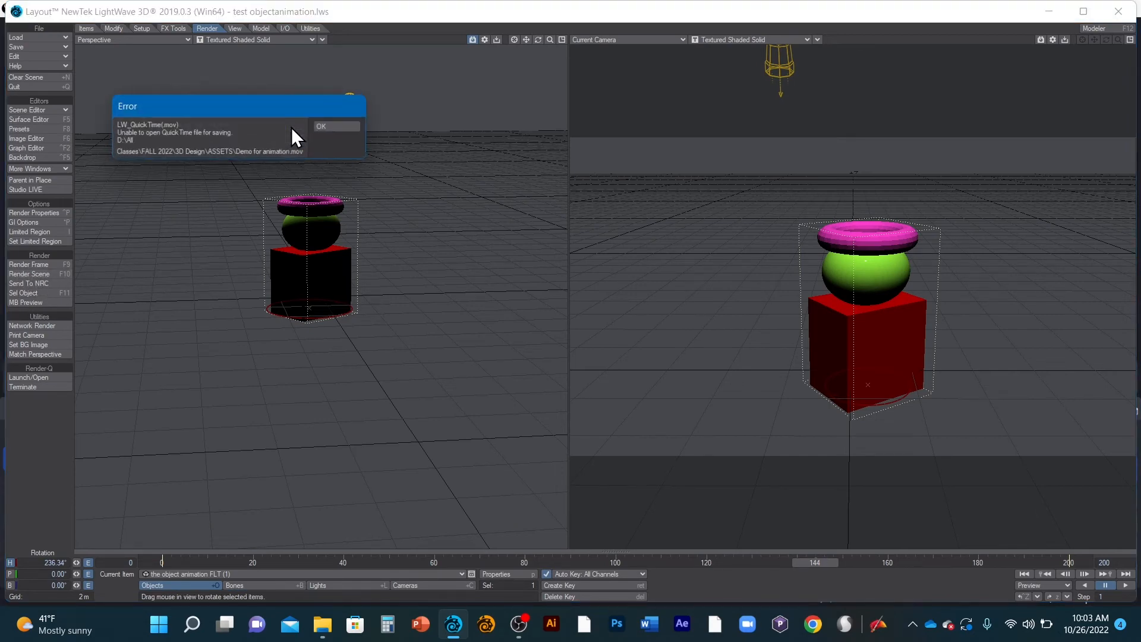
left_click(337, 127)
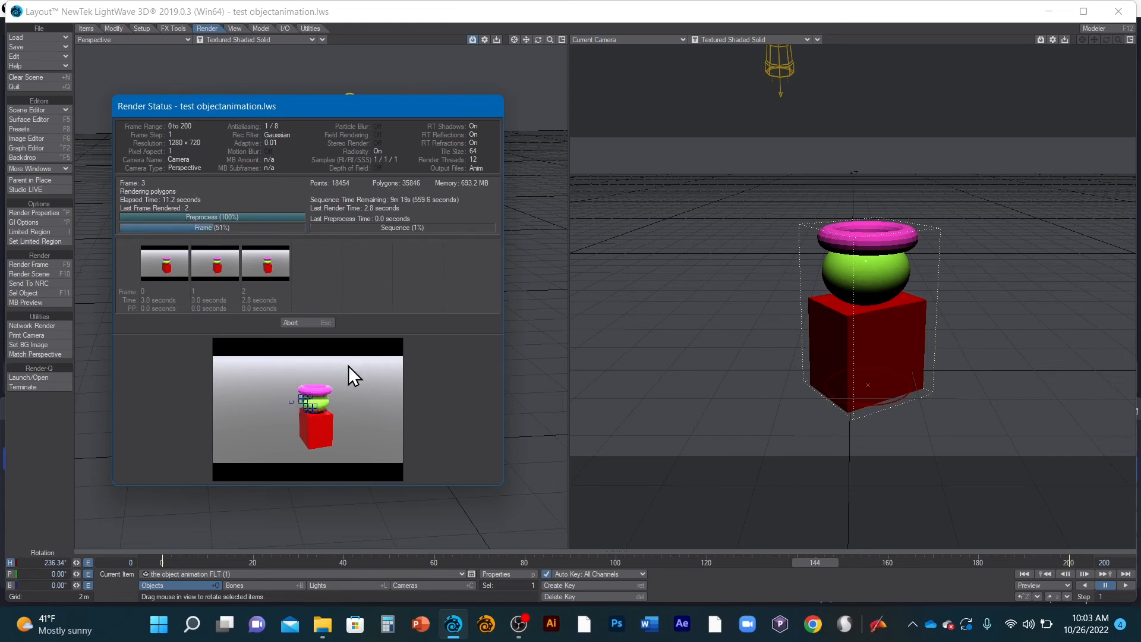
left_click(297, 322)
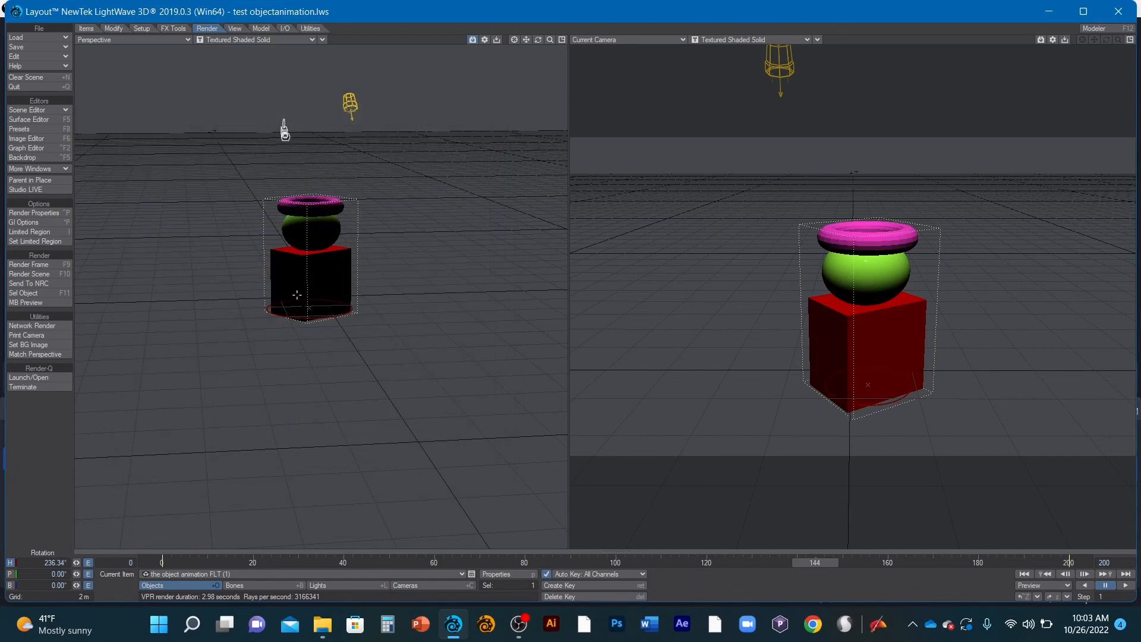
- Set the render preview to Off in the general render properties
left_click(44, 213)
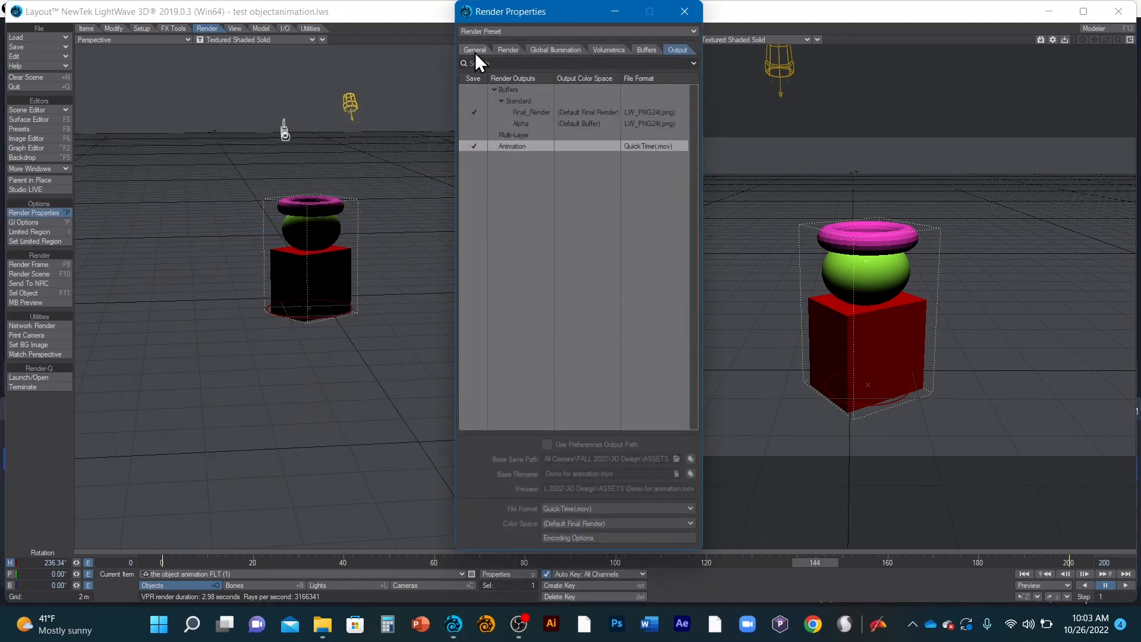
left_click(474, 51)
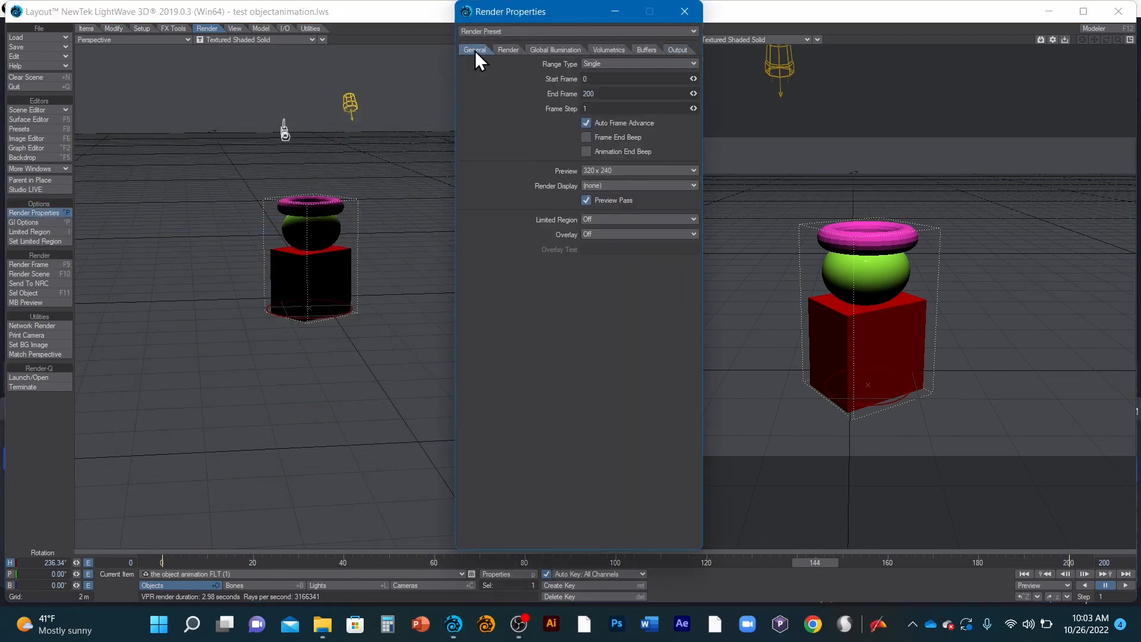
left_click(631, 166)
left_click(628, 158)
left_click(684, 13)
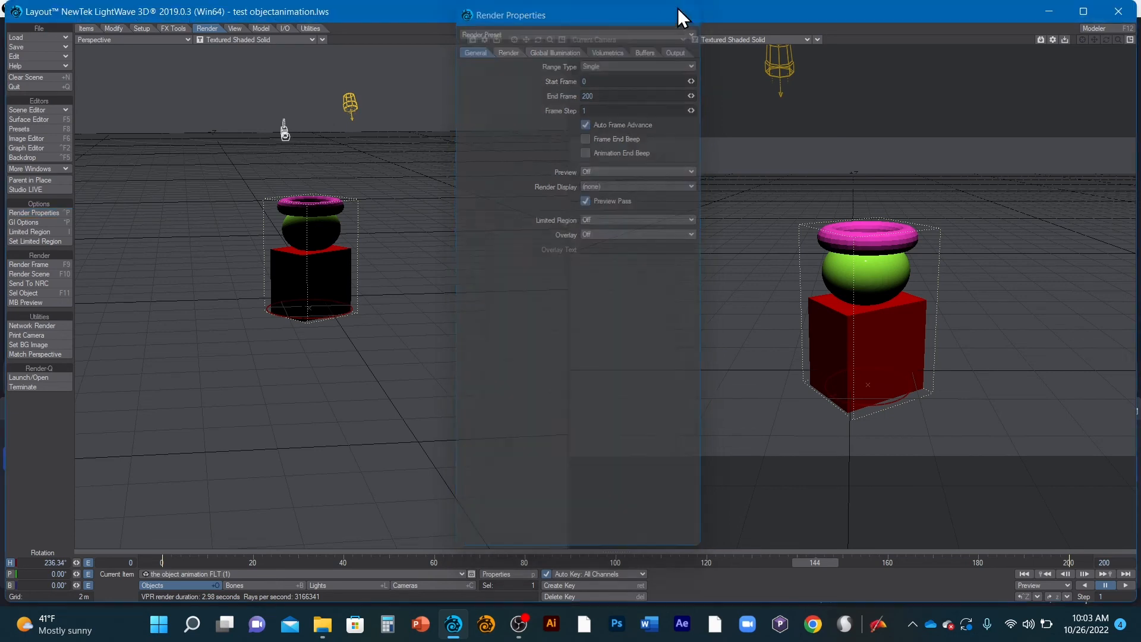
- Restart the scene render for frames 0 to 200, dismissing the QuickTime file error
left_click(47, 276)
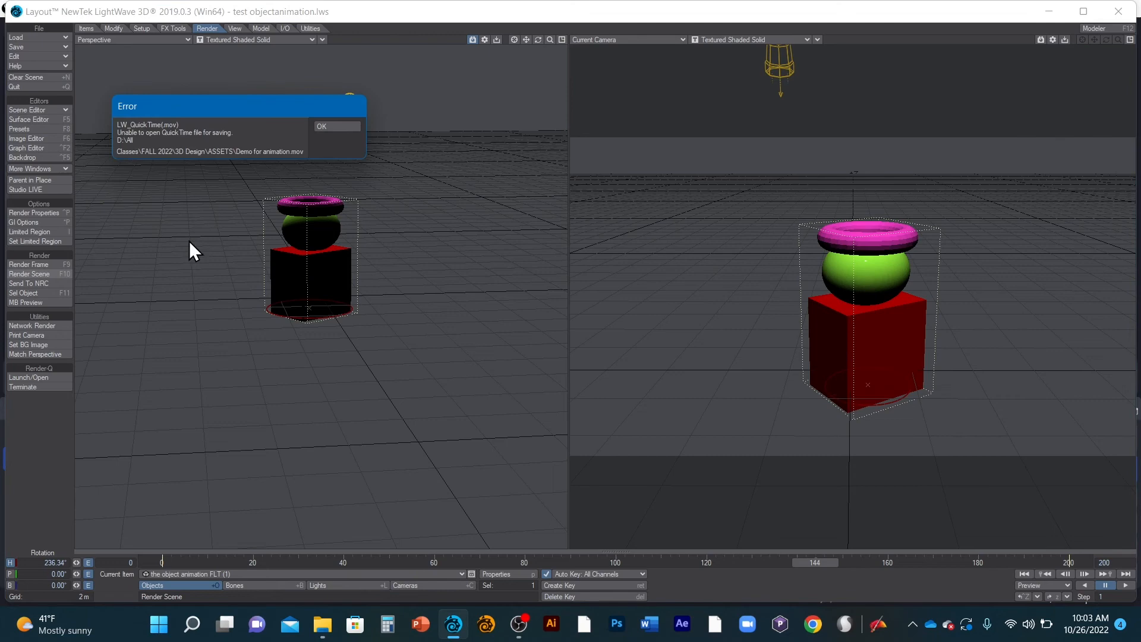
left_click(346, 126)
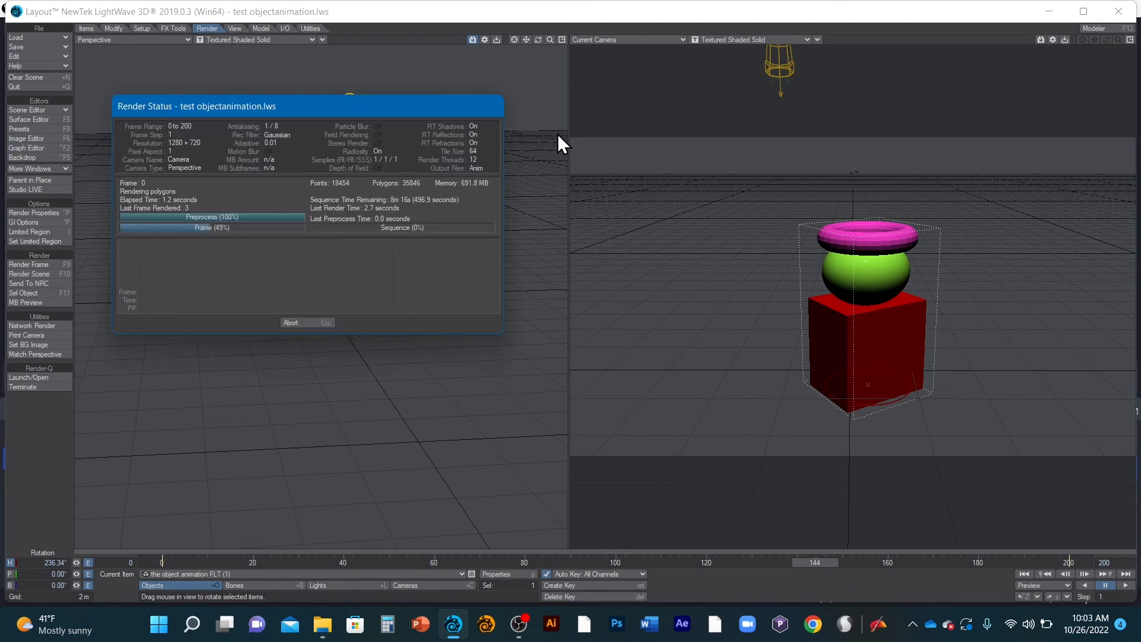